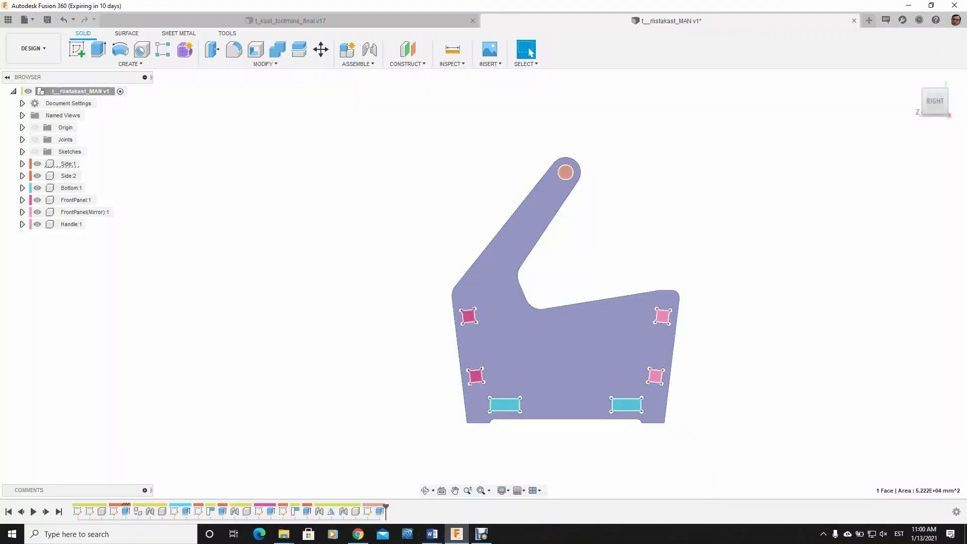
# Examine the whole toolbox assembly from several angles, from the side panel round to the long front panels
pyautogui.keyDown('shift'); pyautogui.moveTo(589, 237); pyautogui.dragTo(549, 275, button='middle'); pyautogui.keyUp('shift')
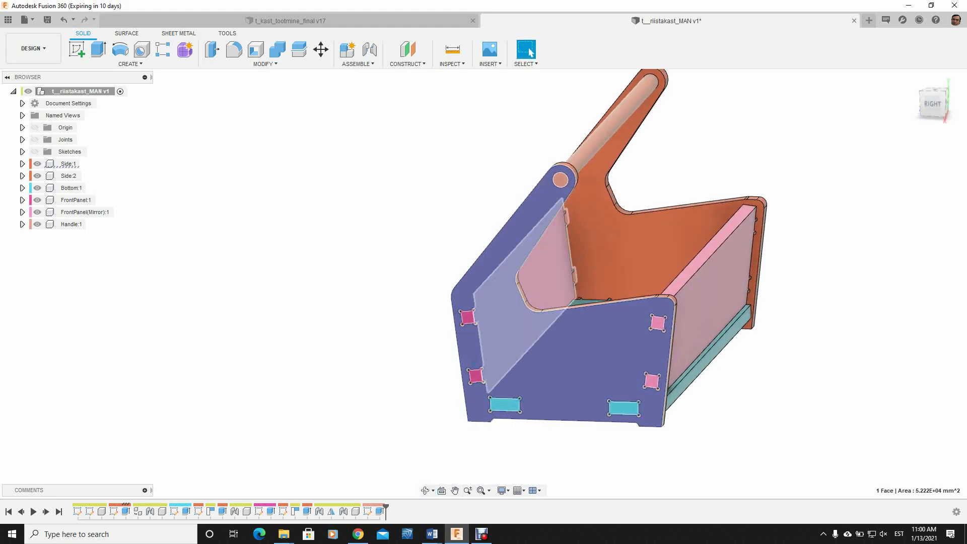
pyautogui.scroll(-4, 558, 316)
pyautogui.scroll(3, 637, 194)
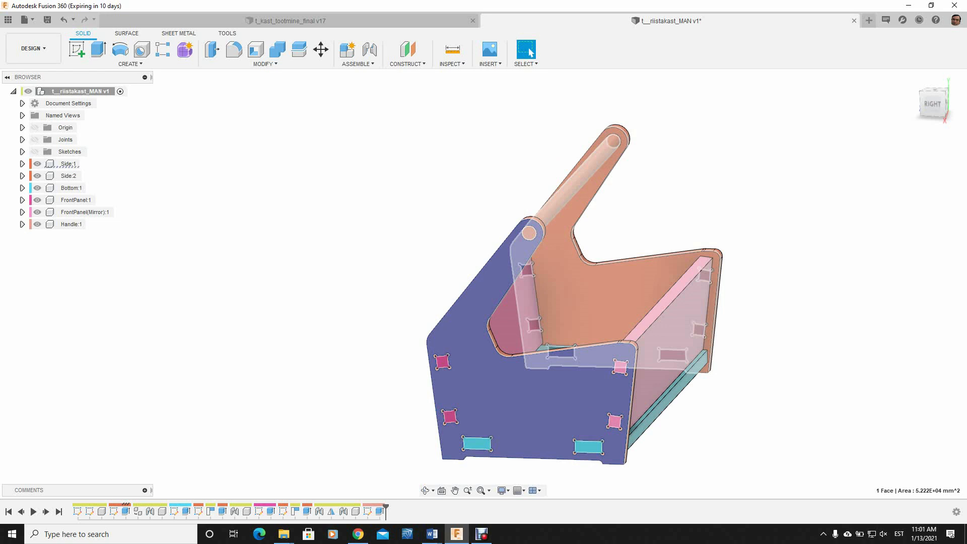
pyautogui.keyDown('shift'); pyautogui.moveTo(580, 302); pyautogui.dragTo(471, 346, button='middle'); pyautogui.keyUp('shift')
pyautogui.scroll(-4, 442, 277)
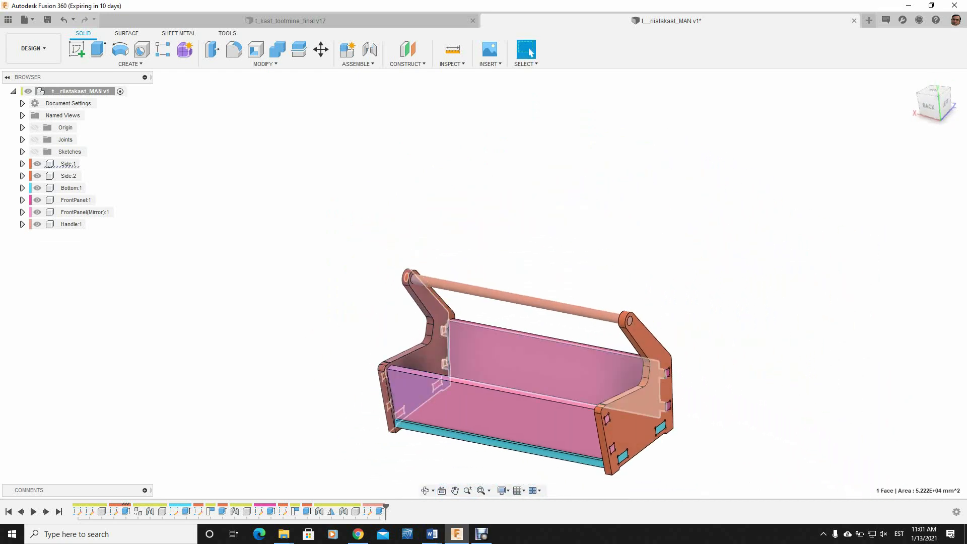
pyautogui.scroll(1, 510, 376)
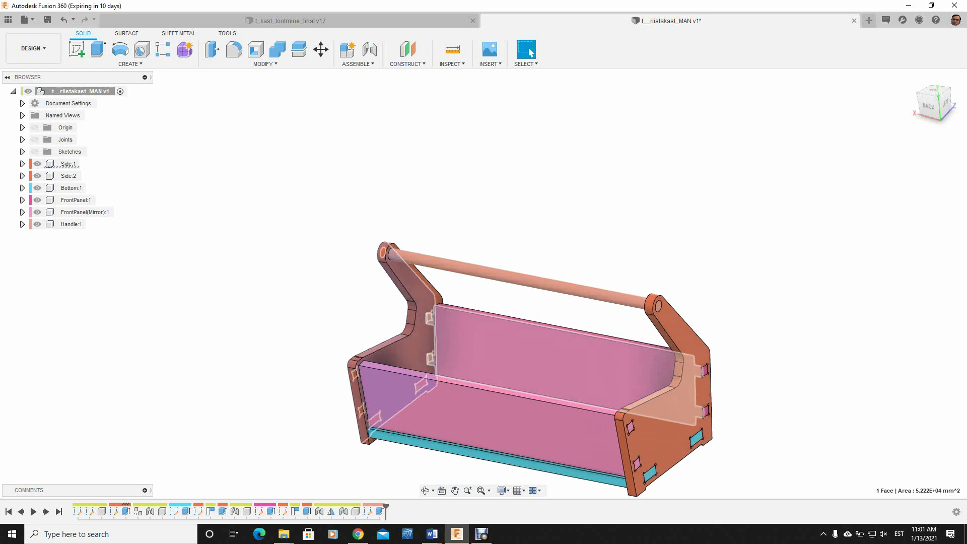
pyautogui.scroll(-2, 504, 343)
pyautogui.scroll(3, 484, 398)
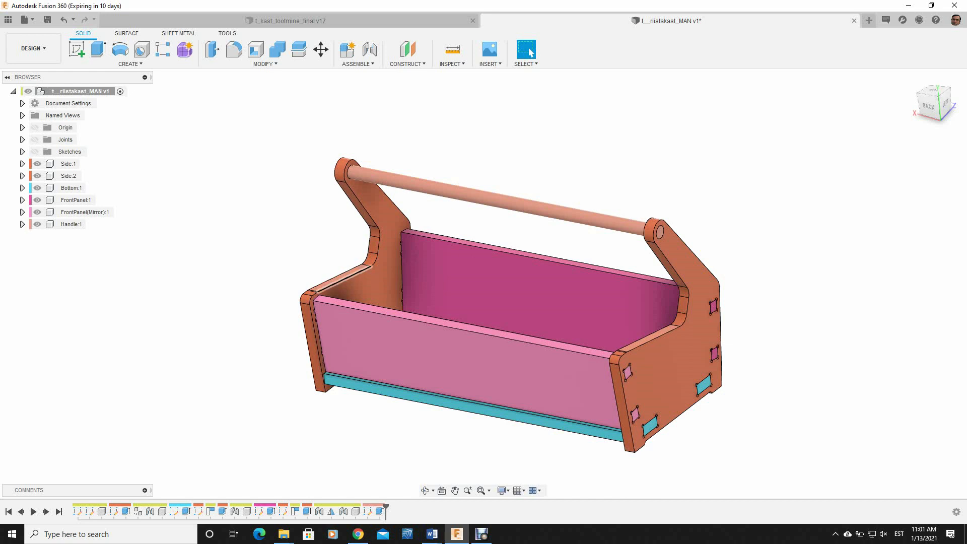
pyautogui.scroll(2, 549, 390)
# Point out the box parts by selecting the two sides, the front panels and the bottom in turn, then clear the selection
pyautogui.click(705, 349)
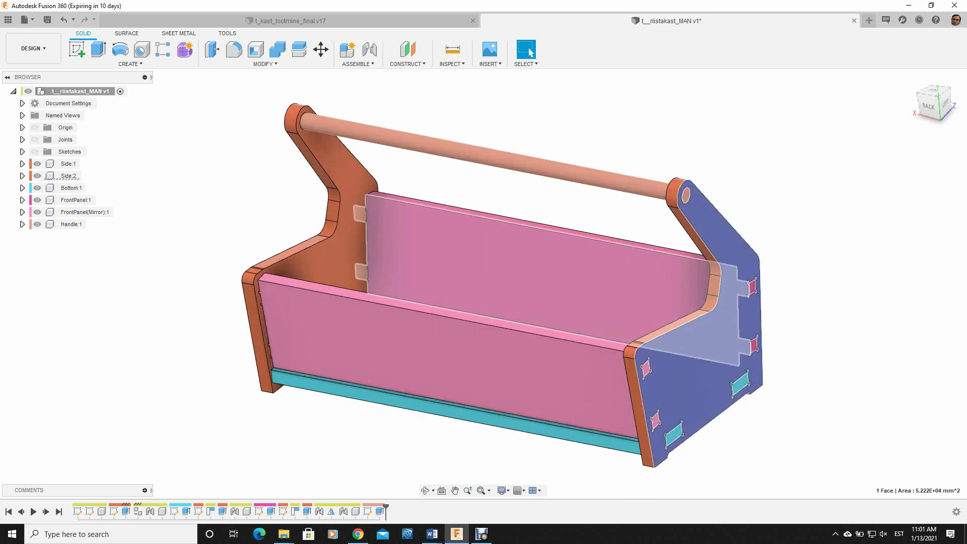
pyautogui.click(329, 263)
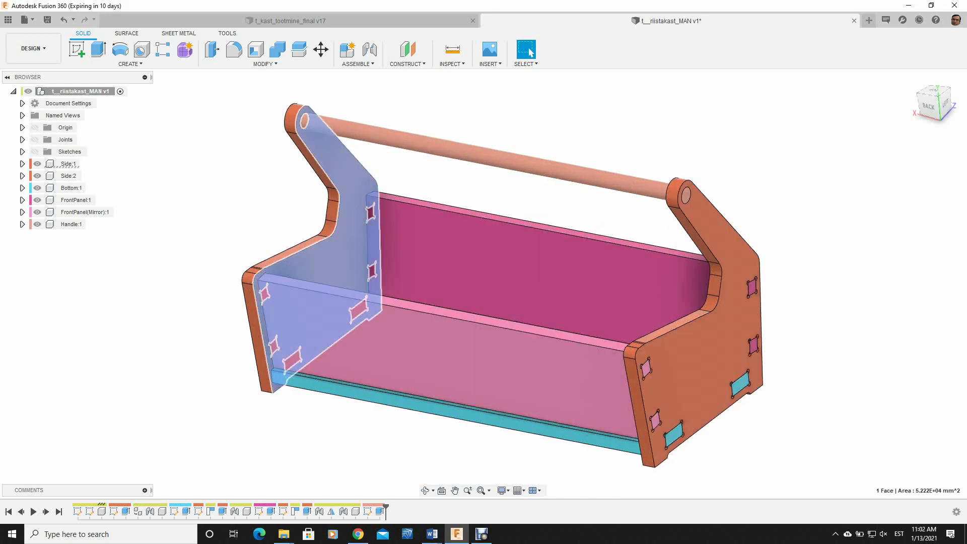
pyautogui.click(444, 355)
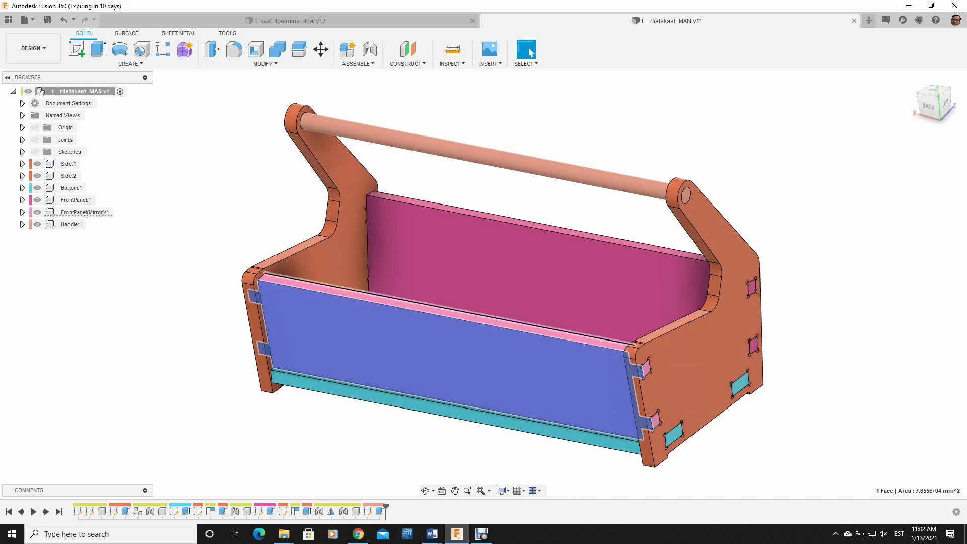
pyautogui.click(484, 267)
pyautogui.keyDown('shift'); pyautogui.moveTo(484, 267); pyautogui.dragTo(384, 301, button='middle'); pyautogui.keyUp('shift')
pyautogui.scroll(-3, 383, 302)
pyautogui.click(384, 304)
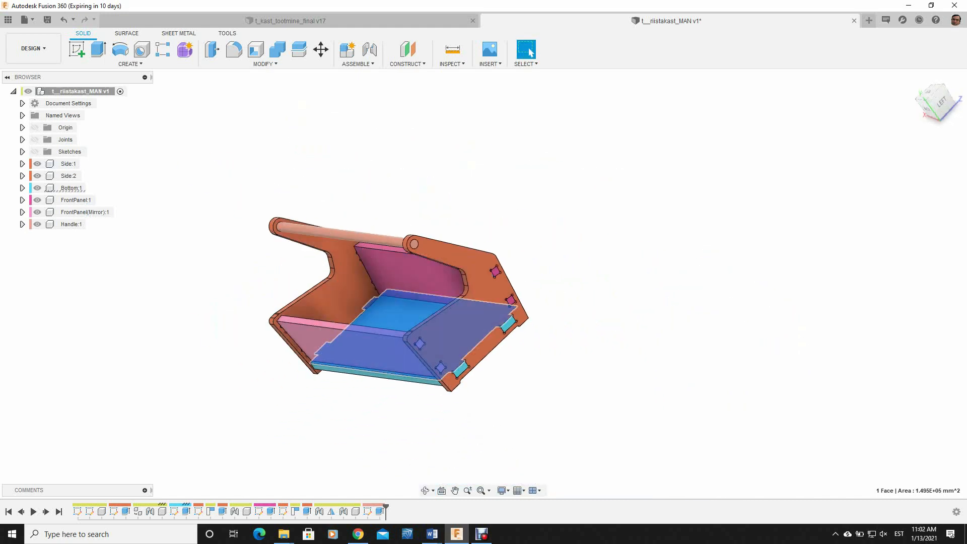
pyautogui.scroll(2, 342, 206)
pyautogui.click(342, 207)
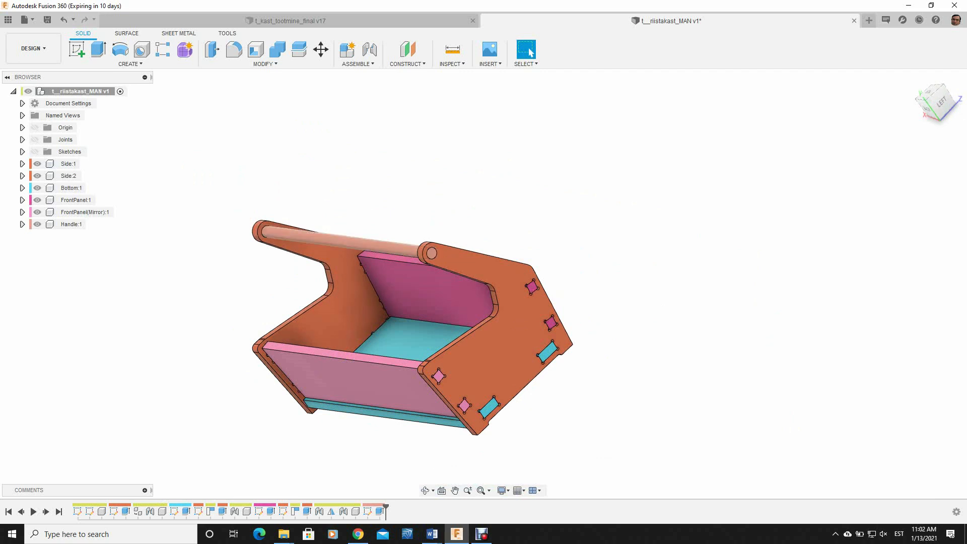
# Examine the round handle and how it fits between the two side panels of the toolbox
pyautogui.scroll(5, 360, 267)
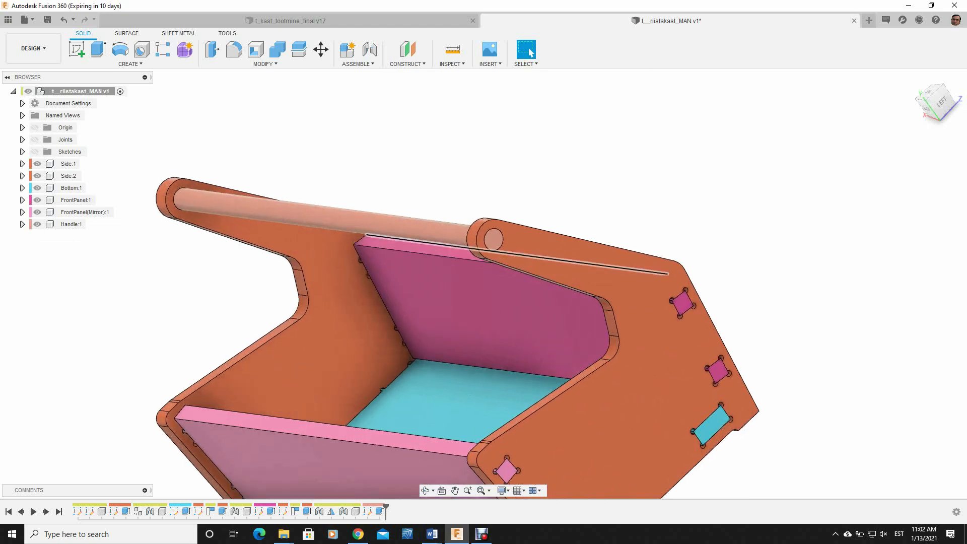
pyautogui.keyDown('shift'); pyautogui.moveTo(156, 176); pyautogui.dragTo(242, 182, button='middle'); pyautogui.keyUp('shift')
pyautogui.scroll(-2, 242, 182)
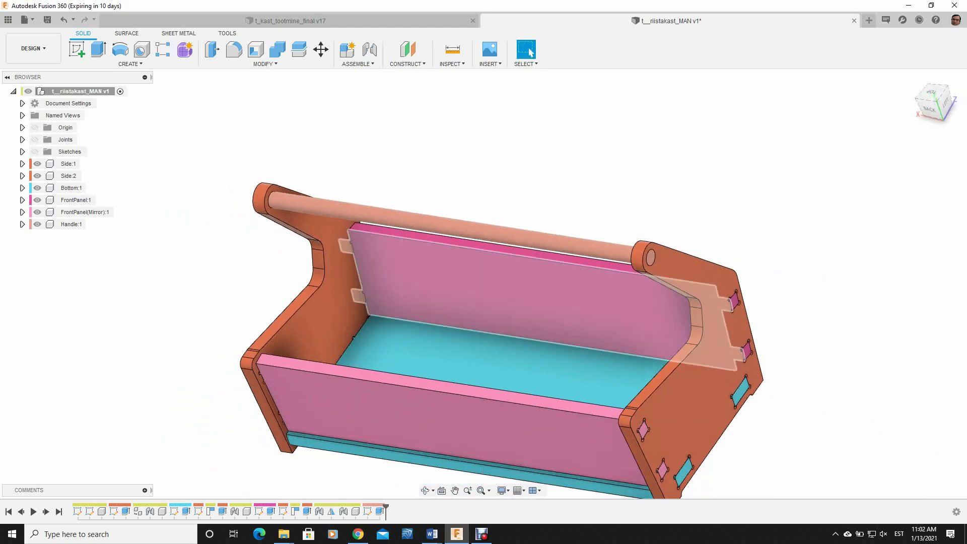
pyautogui.scroll(3, 426, 222)
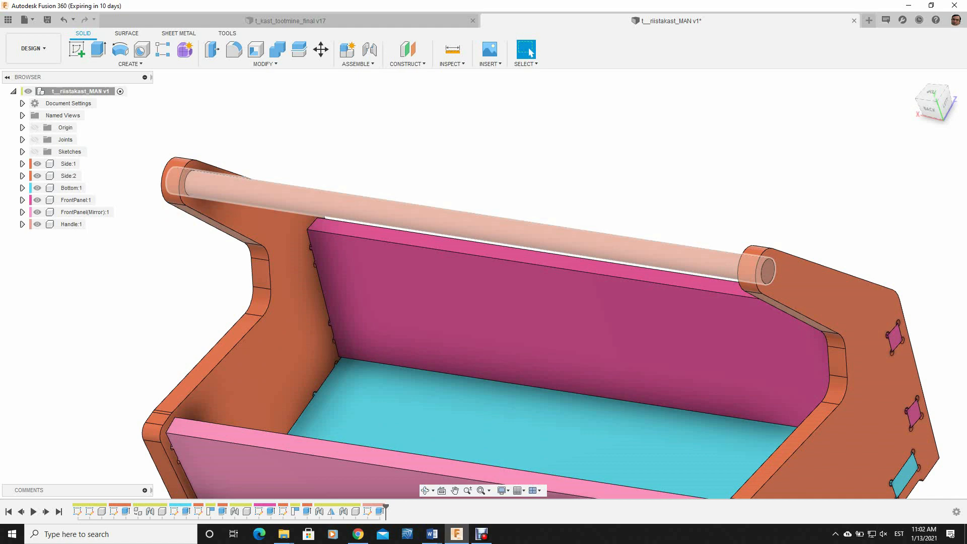
pyautogui.moveTo(426, 221)
pyautogui.keyDown('shift'); pyautogui.mouseDown(button='middle')
pyautogui.moveTo(487, 186)
pyautogui.moveTo(422, 220)
pyautogui.mouseUp(button='middle'); pyautogui.keyUp('shift')
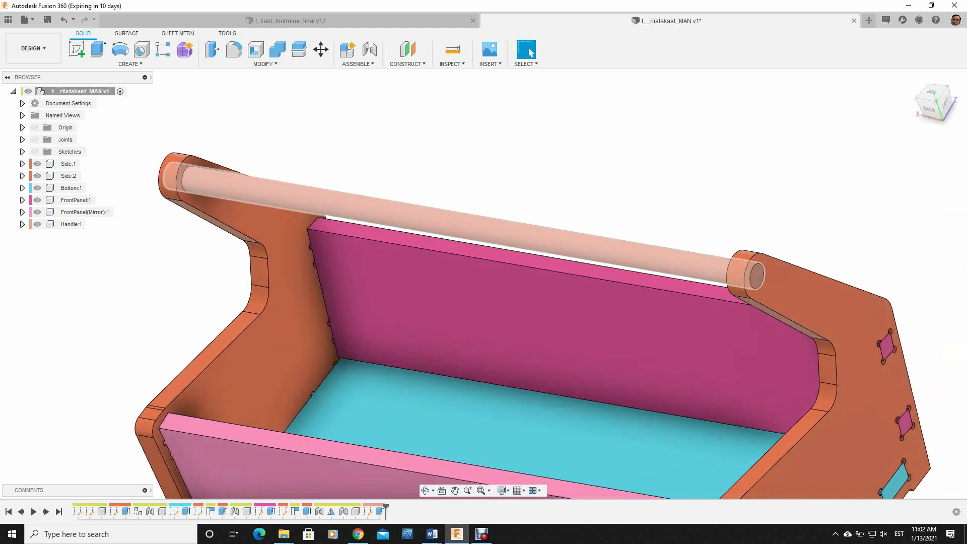
pyautogui.scroll(-4, 422, 220)
pyautogui.keyDown('shift'); pyautogui.moveTo(350, 272); pyautogui.dragTo(356, 221, button='middle'); pyautogui.keyUp('shift')
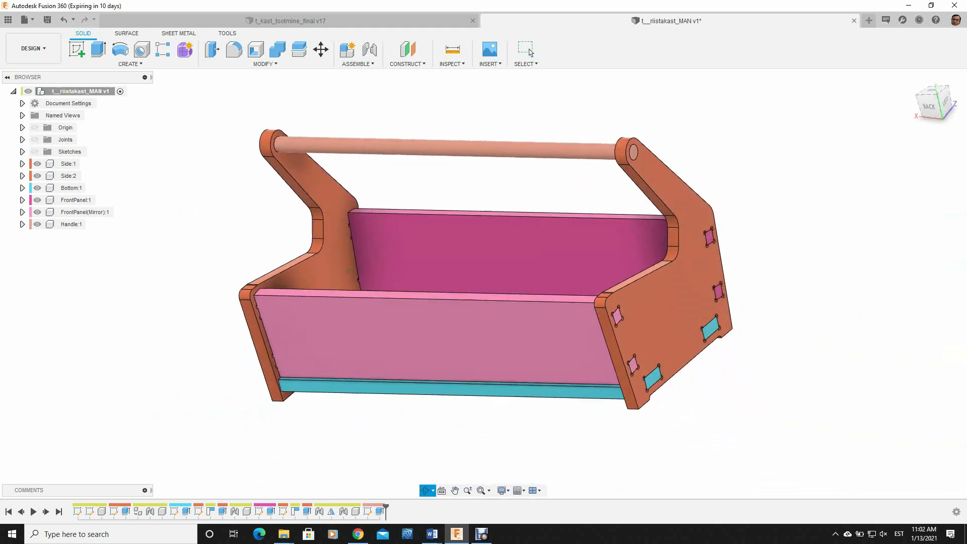
pyautogui.click(530, 52)
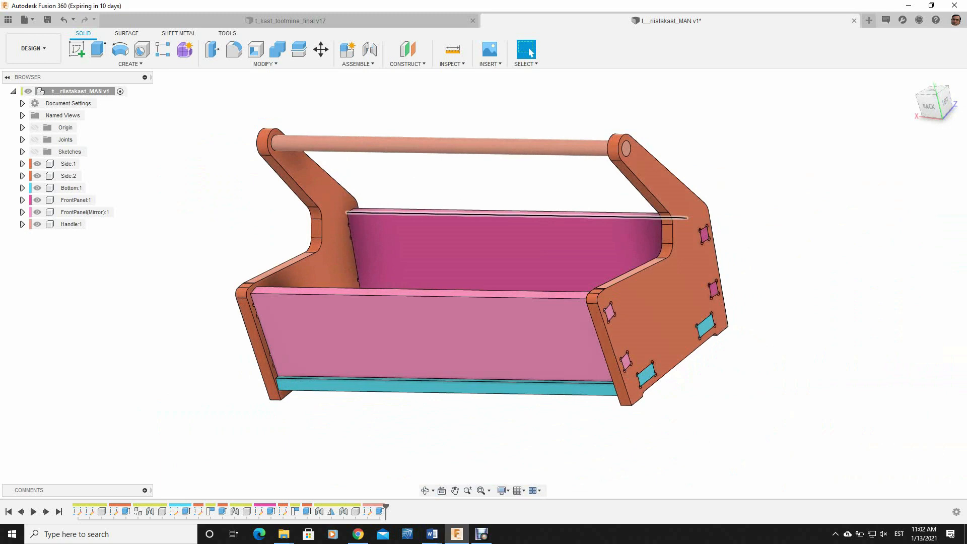
pyautogui.scroll(4, 398, 226)
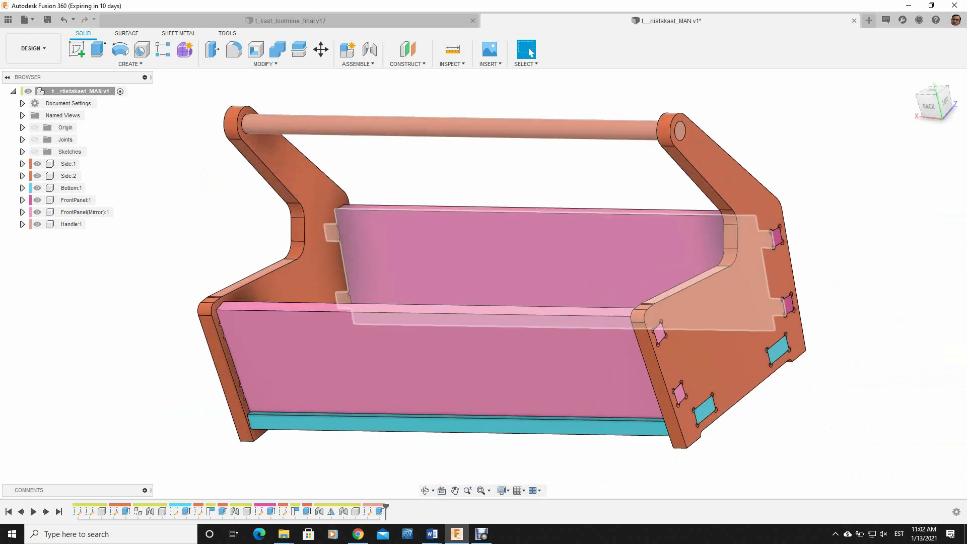
pyautogui.scroll(-1, 398, 226)
pyautogui.scroll(-1, 388, 216)
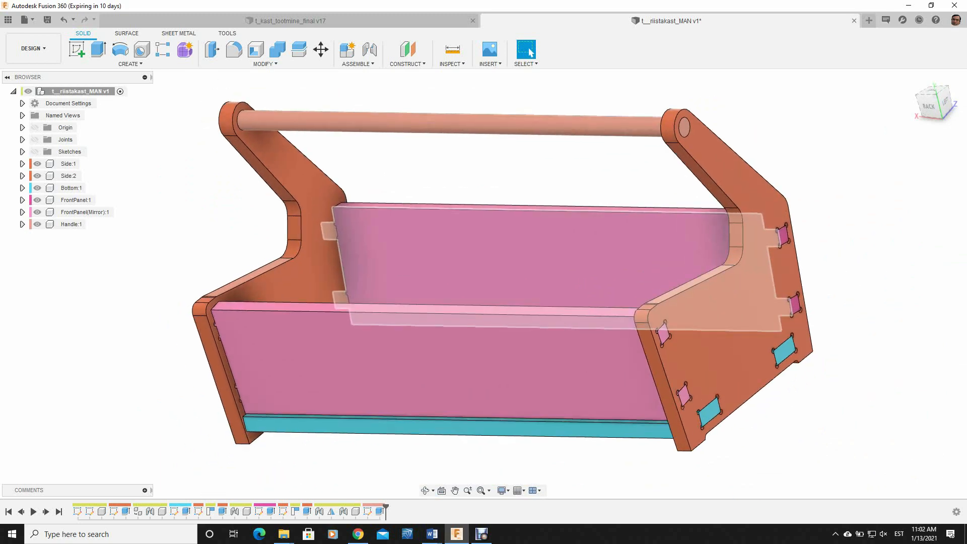
# Hide the handle, both front panels and the bottom, and inspect the slots and handle holes in the two side panels
pyautogui.click(38, 224)
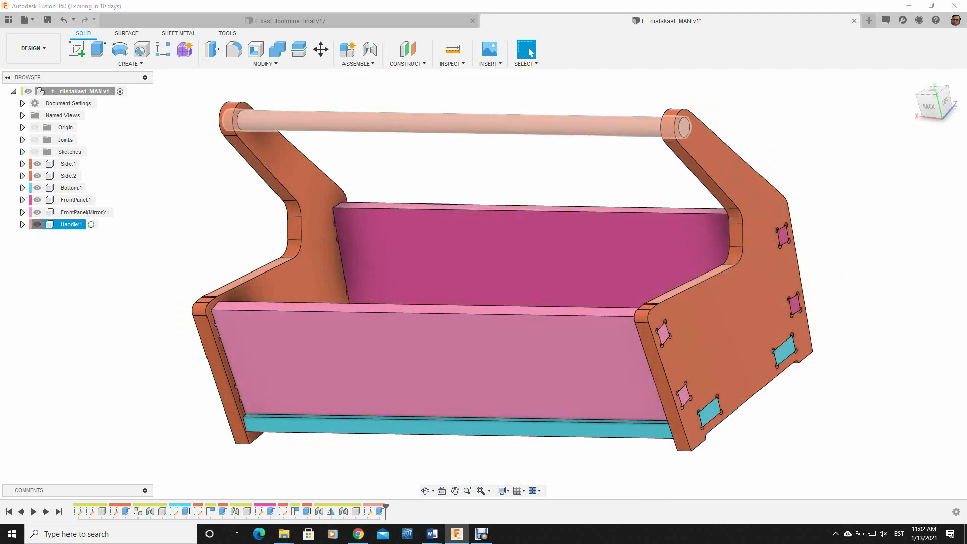
pyautogui.click(37, 213)
pyautogui.click(38, 200)
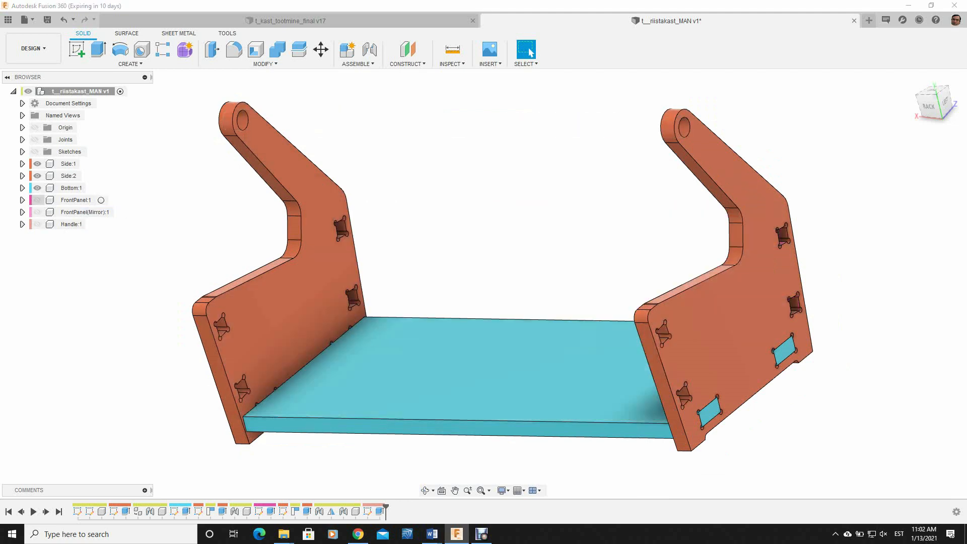
pyautogui.click(37, 188)
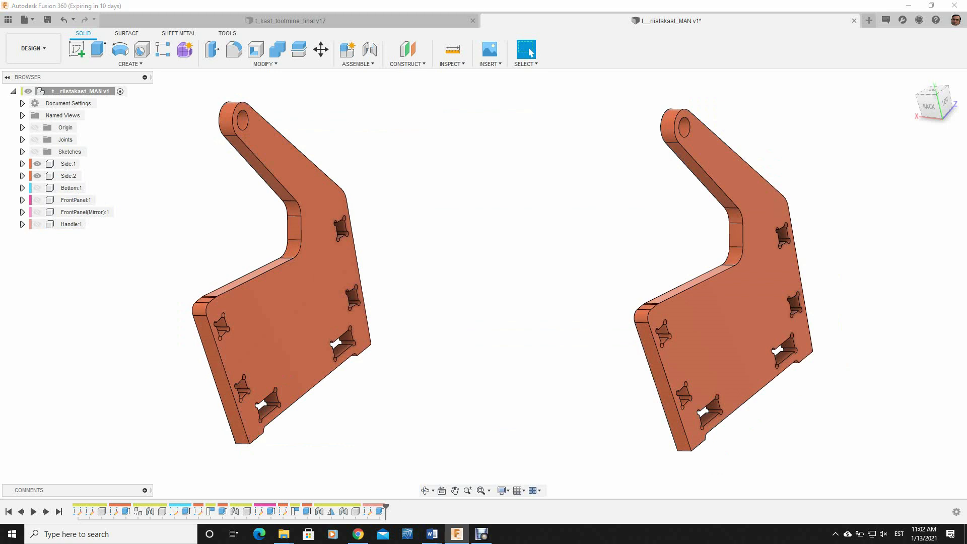
pyautogui.keyDown('shift'); pyautogui.moveTo(360, 284); pyautogui.dragTo(337, 282, button='middle'); pyautogui.keyUp('shift')
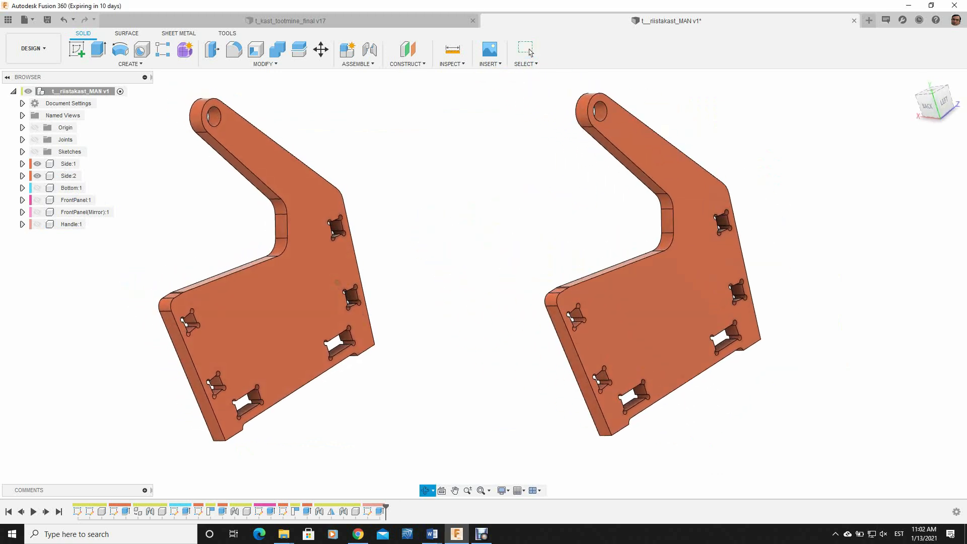
pyautogui.click(530, 52)
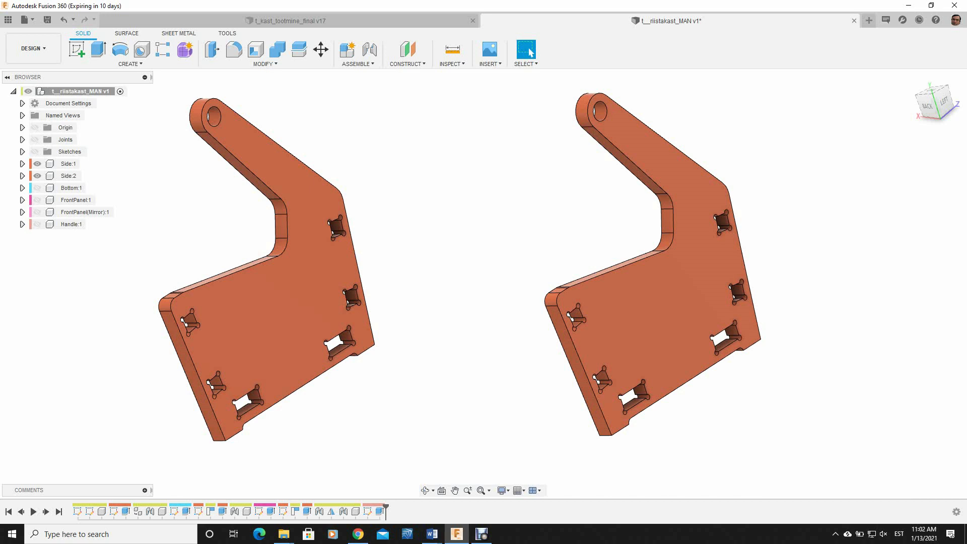
pyautogui.keyDown('shift'); pyautogui.moveTo(403, 302); pyautogui.dragTo(351, 298, button='middle'); pyautogui.keyUp('shift')
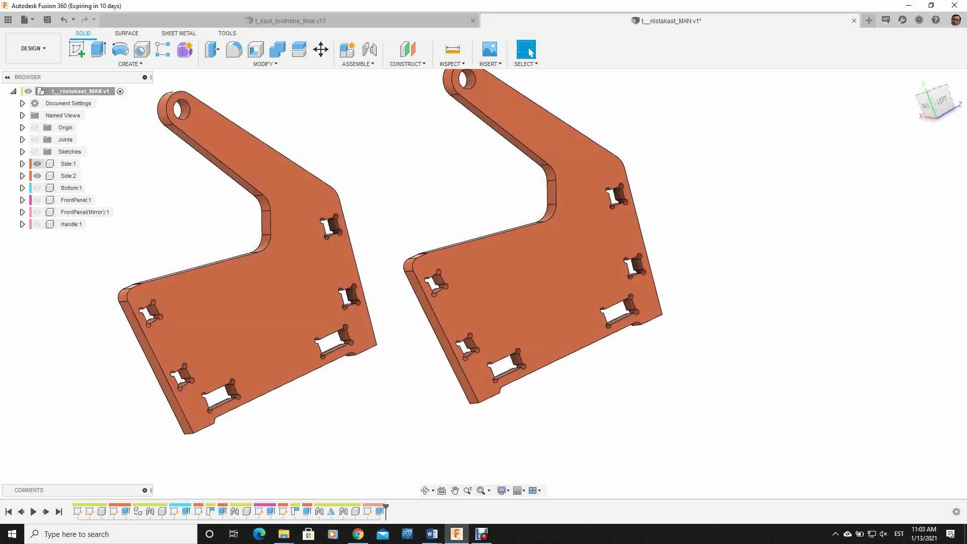
pyautogui.scroll(-1, 336, 239)
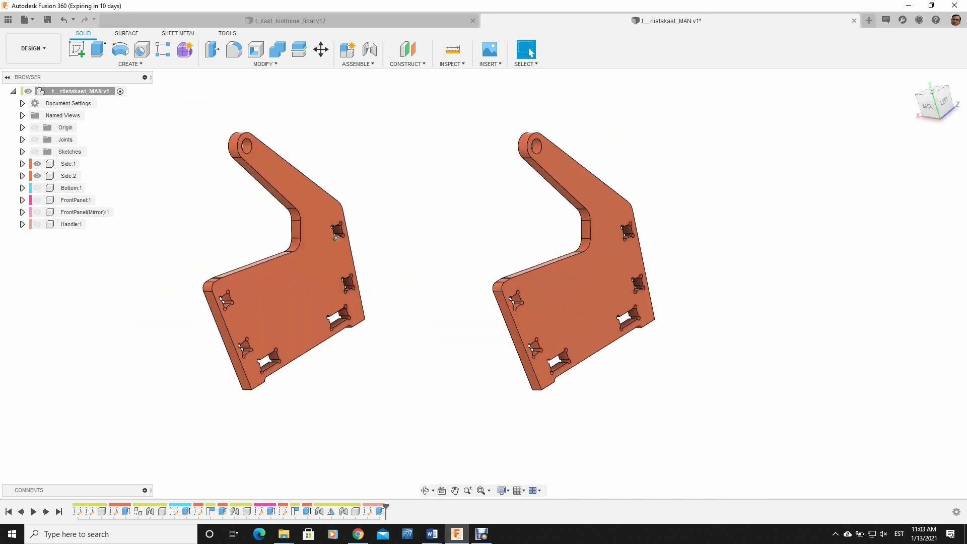
pyautogui.keyDown('shift'); pyautogui.moveTo(336, 238); pyautogui.dragTo(278, 244, button='middle'); pyautogui.keyUp('shift')
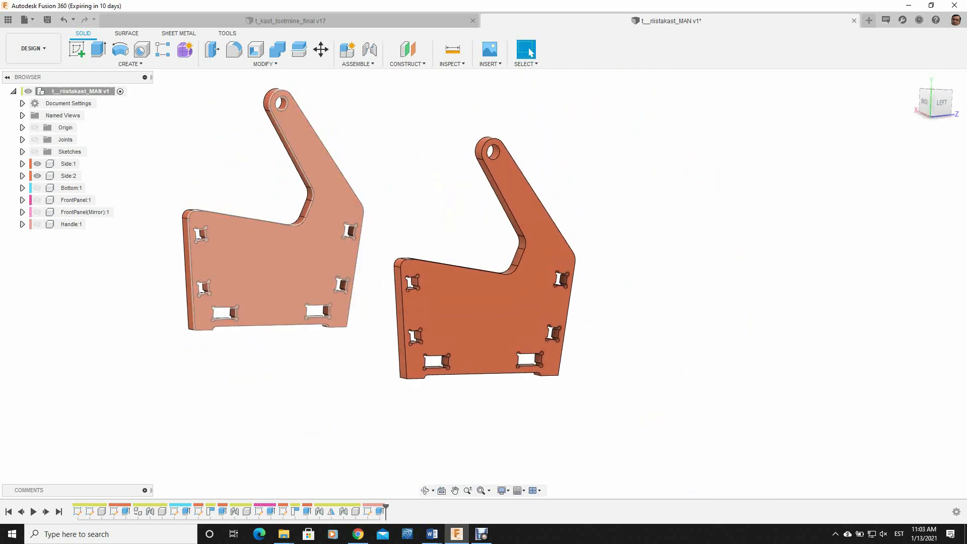
# Show the bottom, both front panels and the handle again
pyautogui.click(38, 188)
pyautogui.click(38, 200)
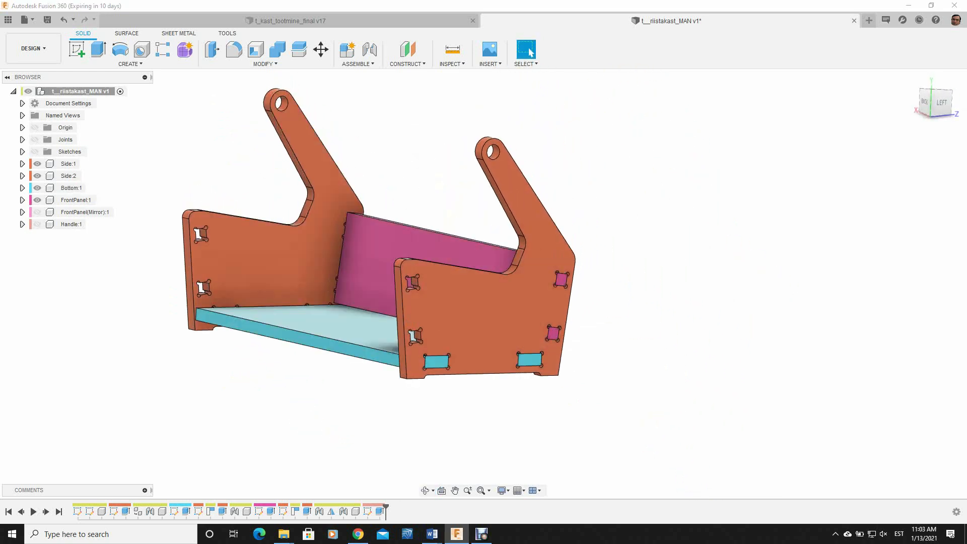
pyautogui.click(37, 212)
pyautogui.click(37, 225)
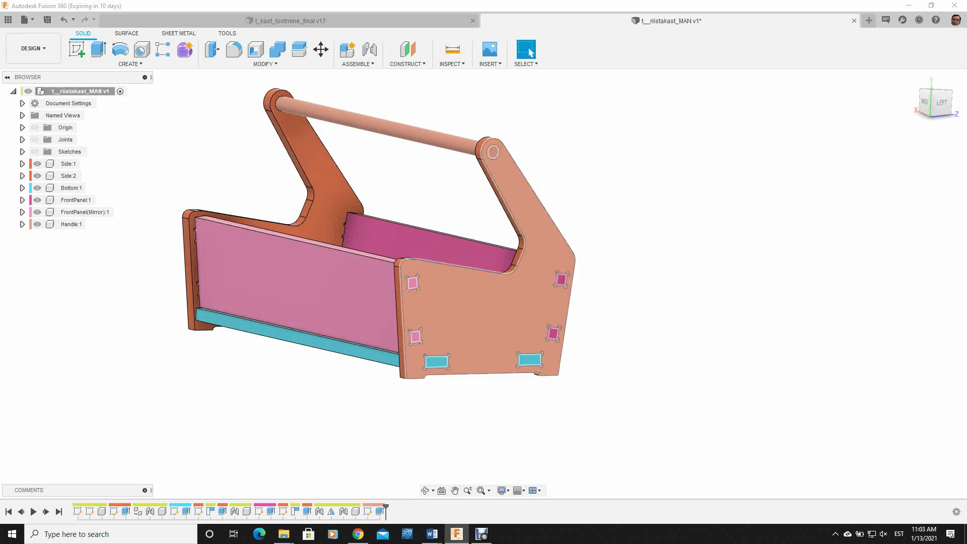
# Select the outer face of Side:2 and inspect its tab joints up close, from the side and at an angle
pyautogui.click(485, 318)
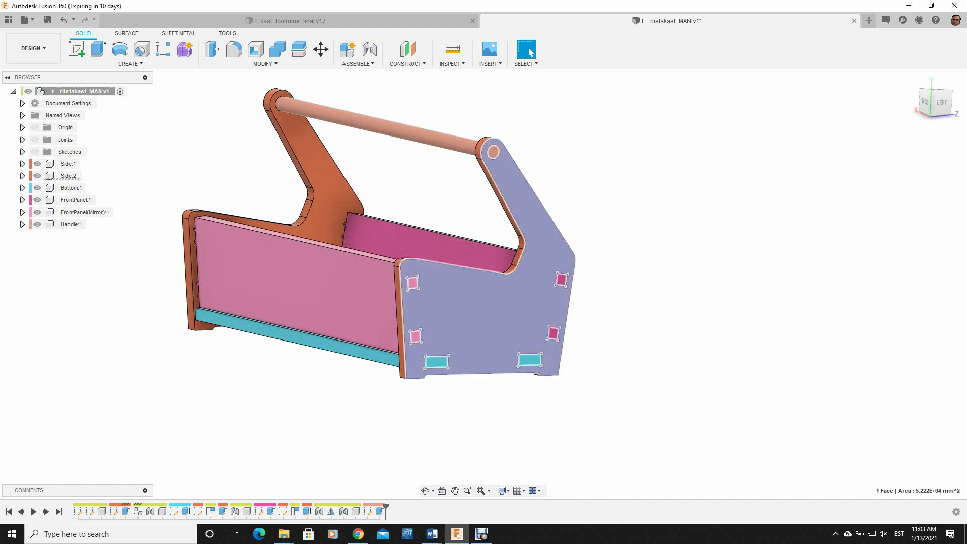
pyautogui.scroll(5, 473, 308)
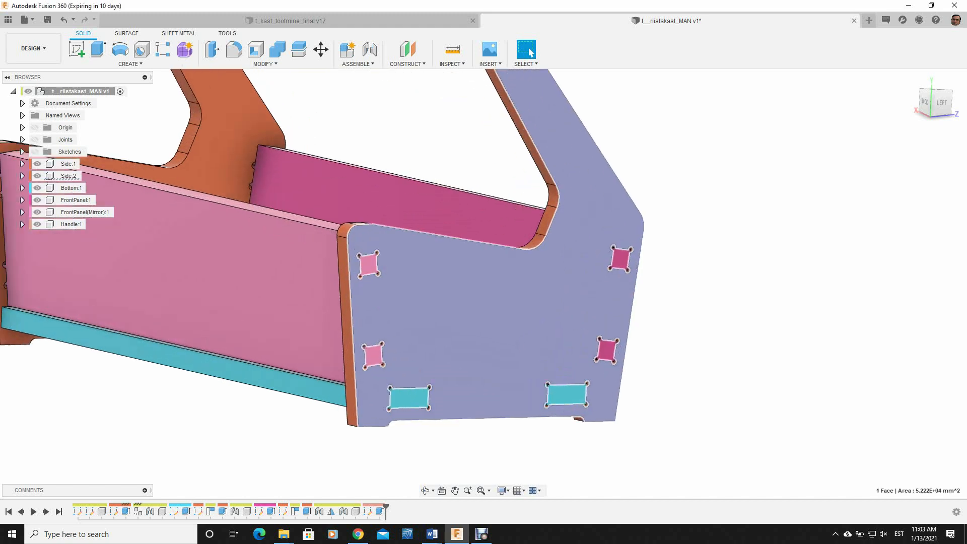
pyautogui.scroll(-4, 569, 361)
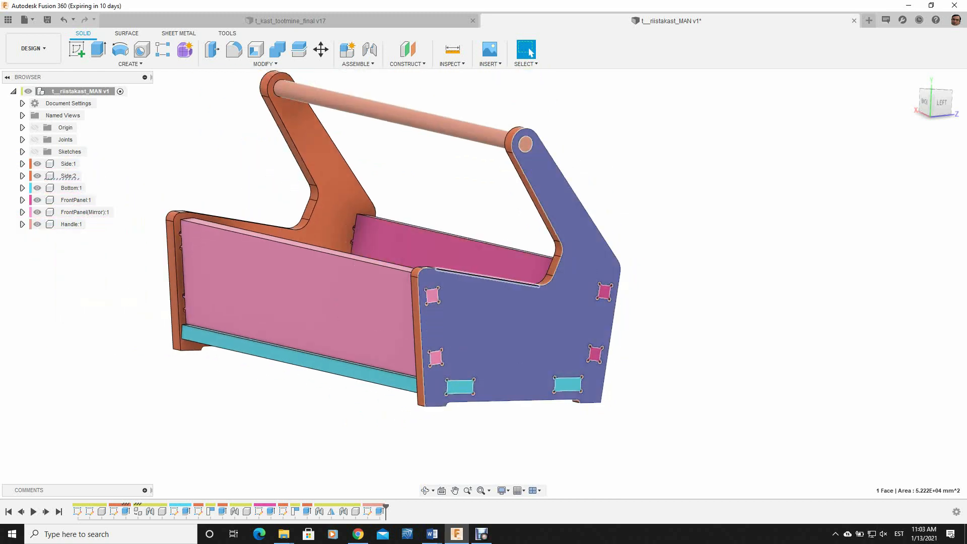
pyautogui.keyDown('shift'); pyautogui.moveTo(536, 198); pyautogui.dragTo(454, 198, button='middle'); pyautogui.keyUp('shift')
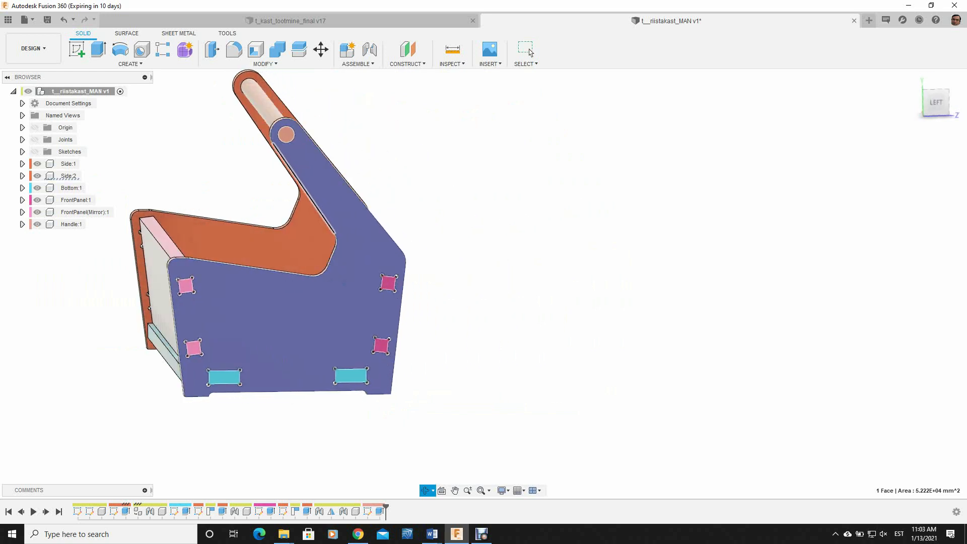
pyautogui.click(530, 53)
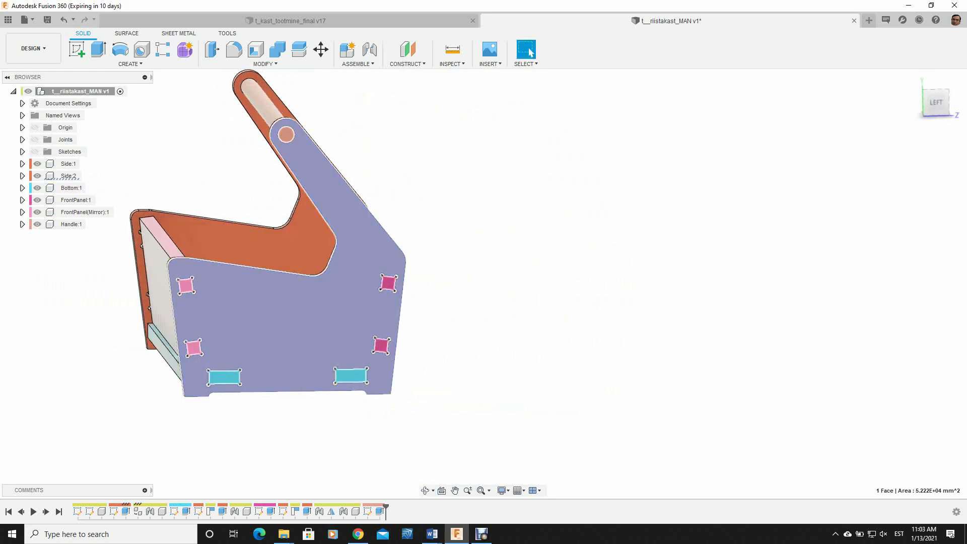
pyautogui.click(442, 490)
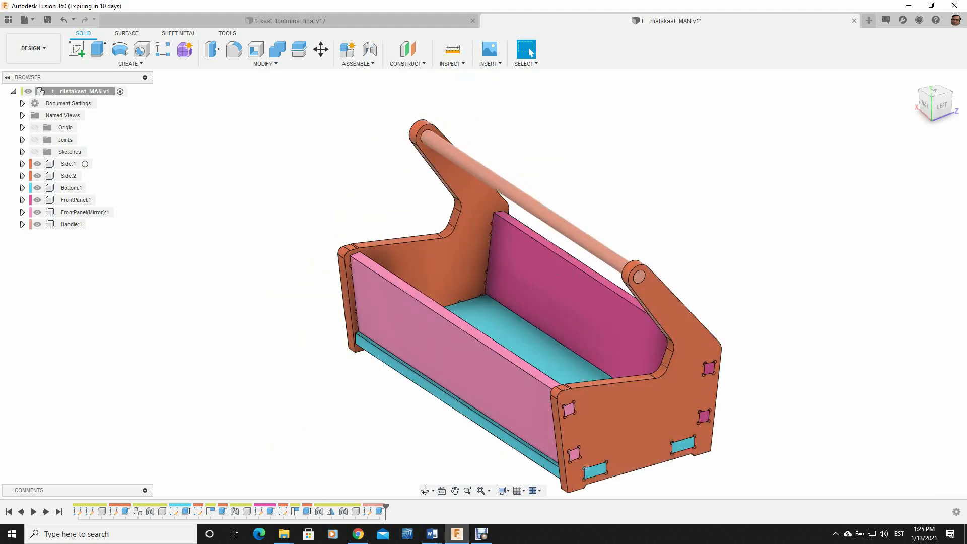
pyautogui.scroll(4, 585, 468)
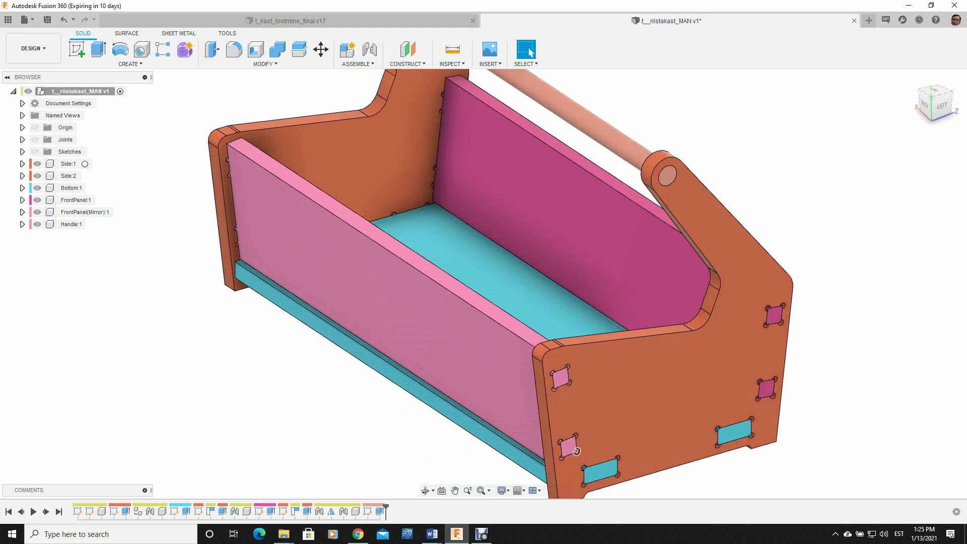
# Hide Side:2 and inspect the square tabs on the end of the mirrored front panel up close
pyautogui.scroll(5, 577, 451)
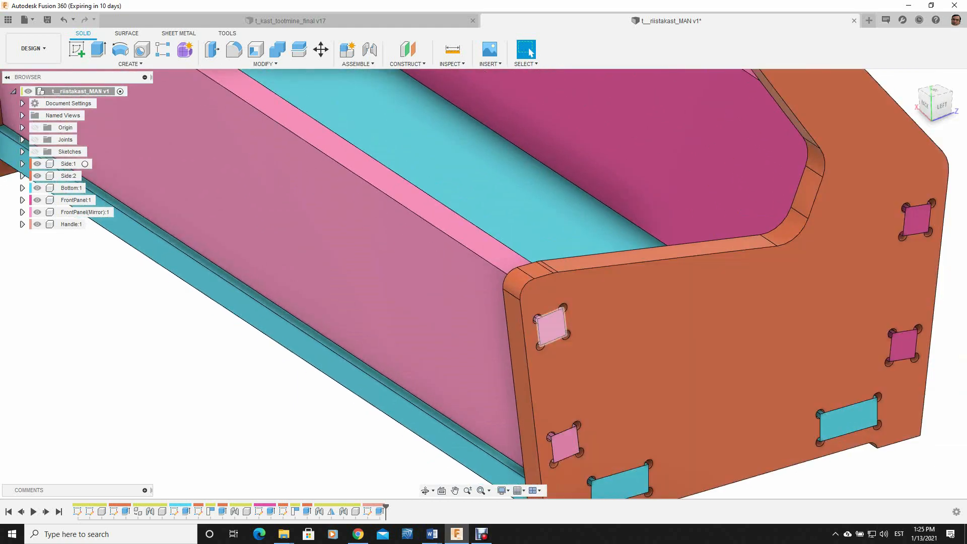
pyautogui.scroll(1, 551, 327)
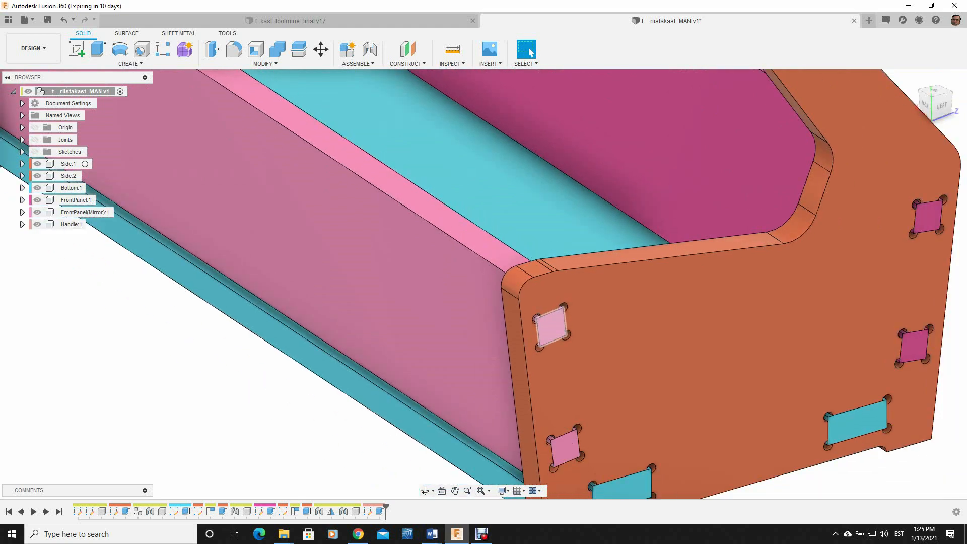
pyautogui.scroll(4, 546, 314)
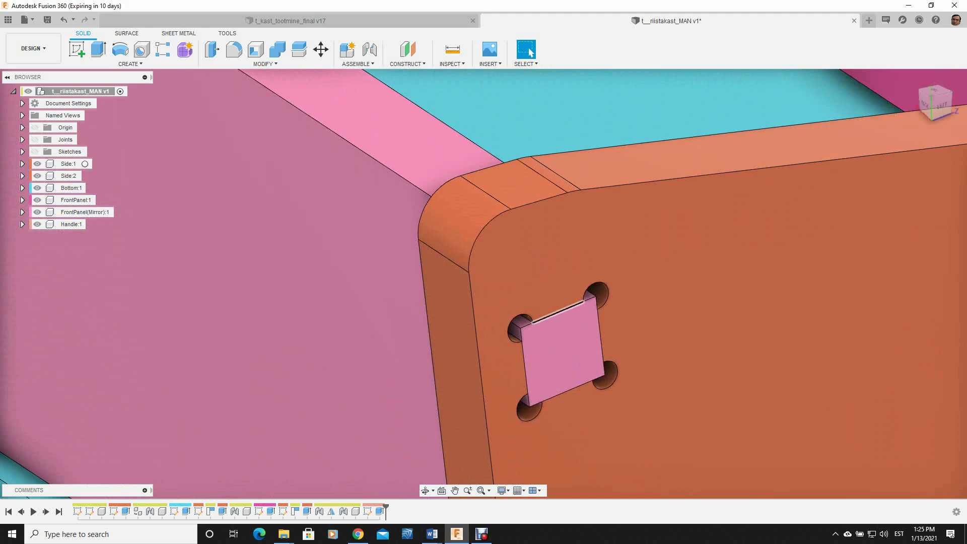
pyautogui.scroll(1, 554, 325)
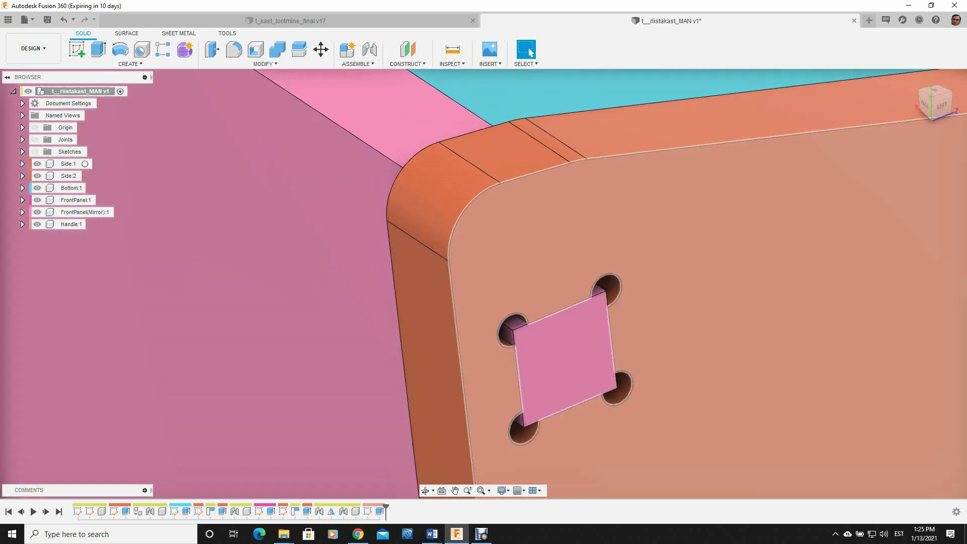
pyautogui.click(557, 283)
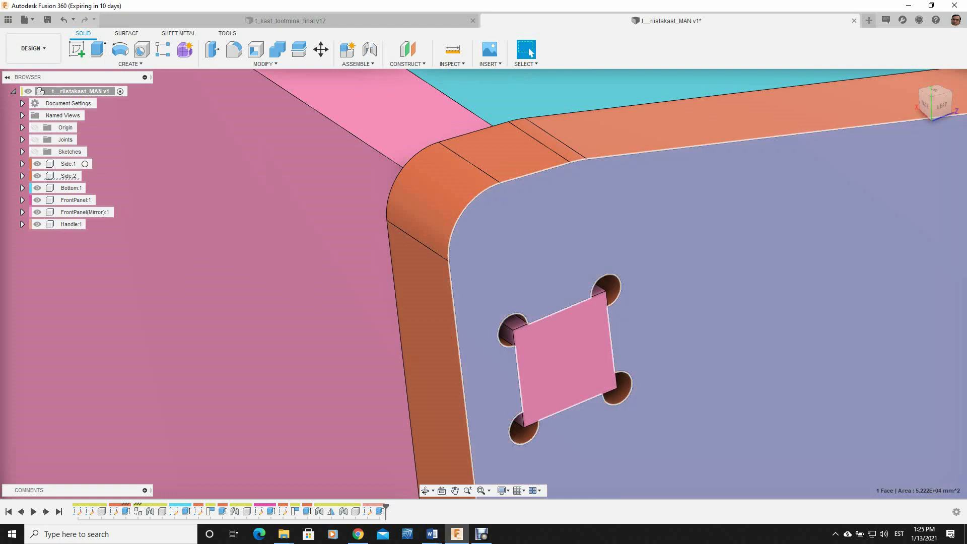
pyautogui.press('v')
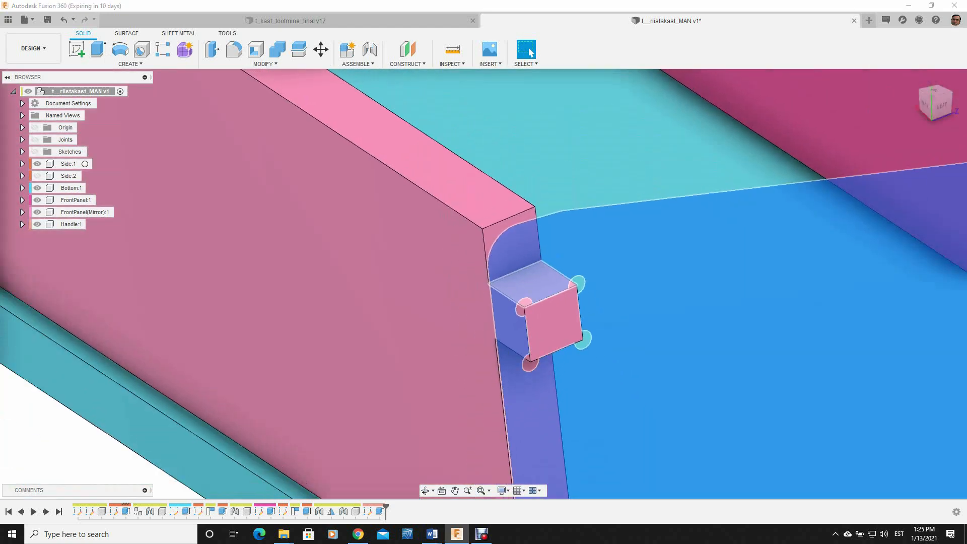
pyautogui.scroll(-5, 543, 275)
pyautogui.press('Escape')
pyautogui.scroll(3, 543, 285)
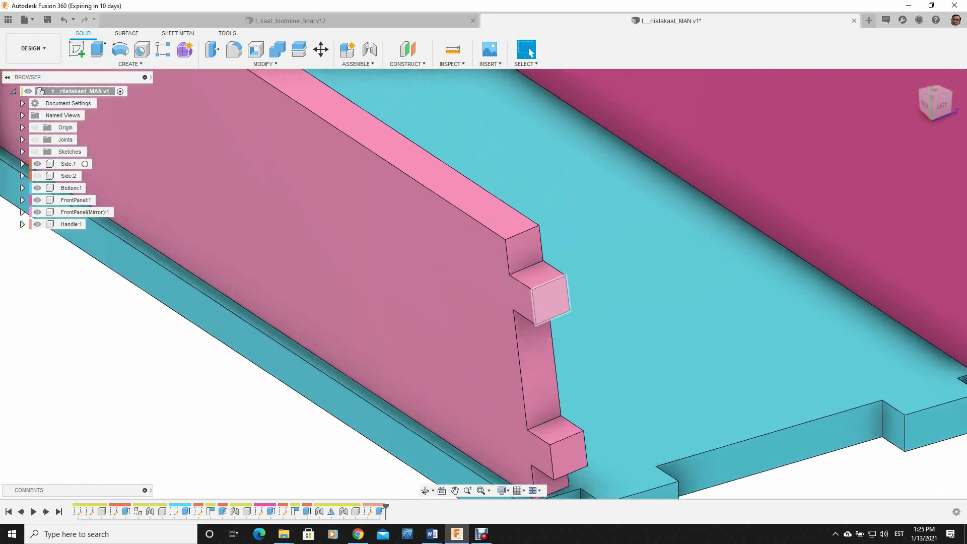
pyautogui.scroll(2, 543, 292)
pyautogui.scroll(-1, 543, 277)
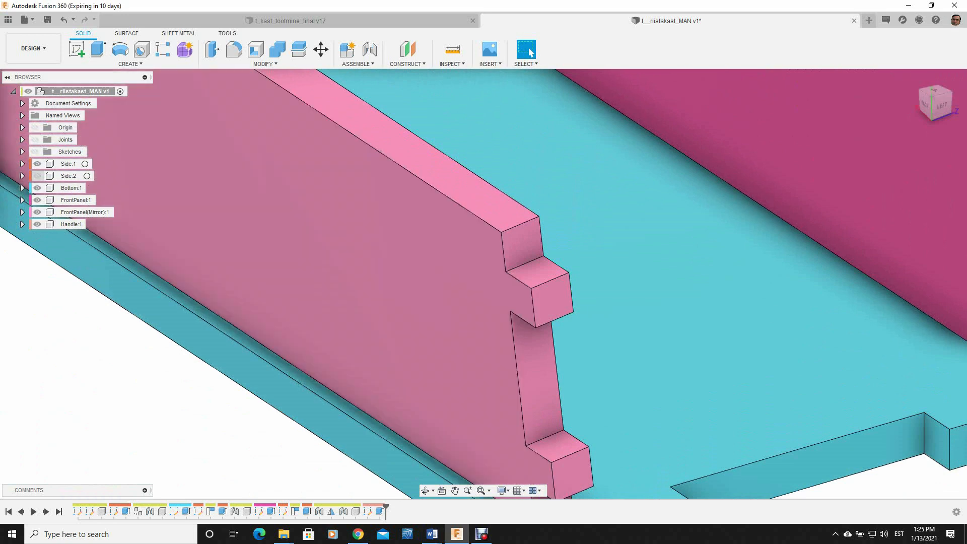
# Show Side:2 again and examine how the mirrored front panel's upper tab sits in its slot
pyautogui.click(37, 176)
pyautogui.scroll(2, 564, 291)
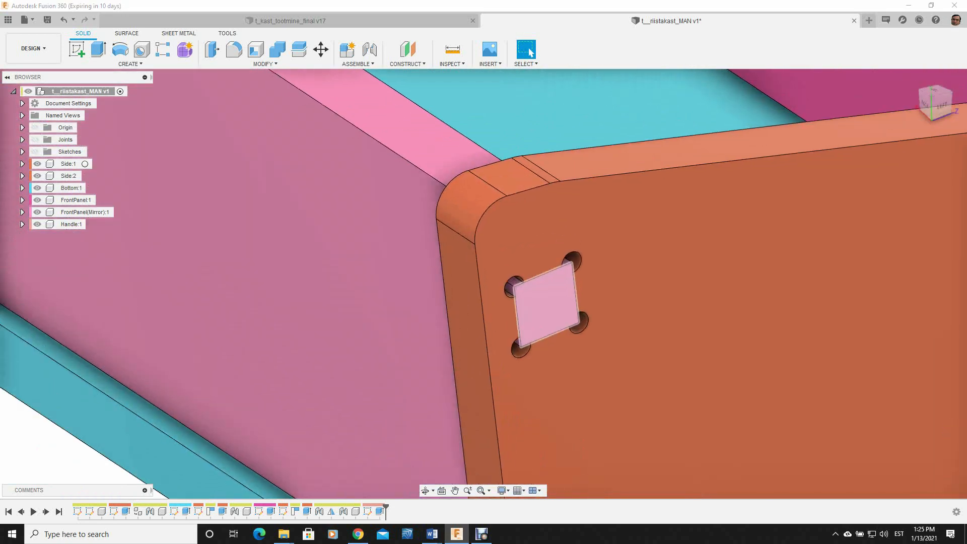
pyautogui.scroll(2, 554, 291)
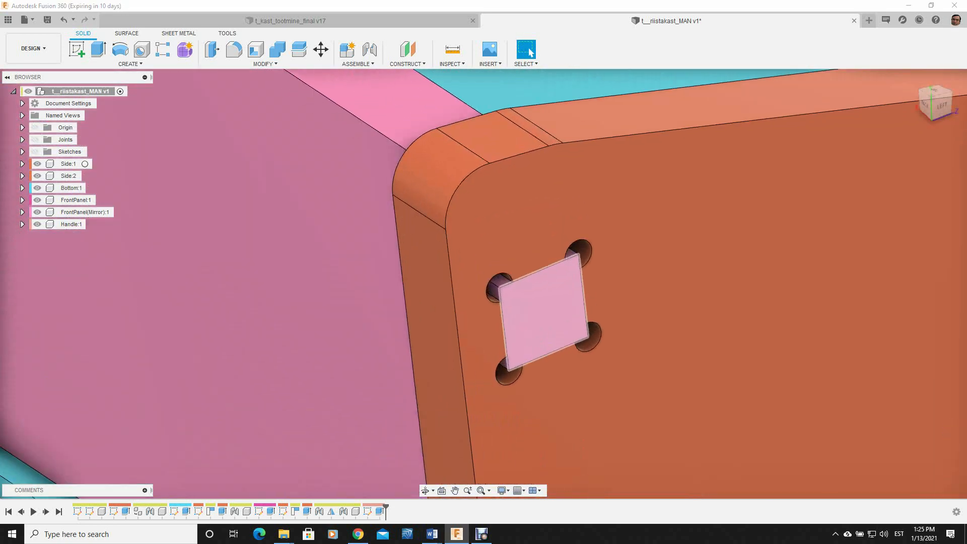
pyautogui.scroll(-3, 565, 282)
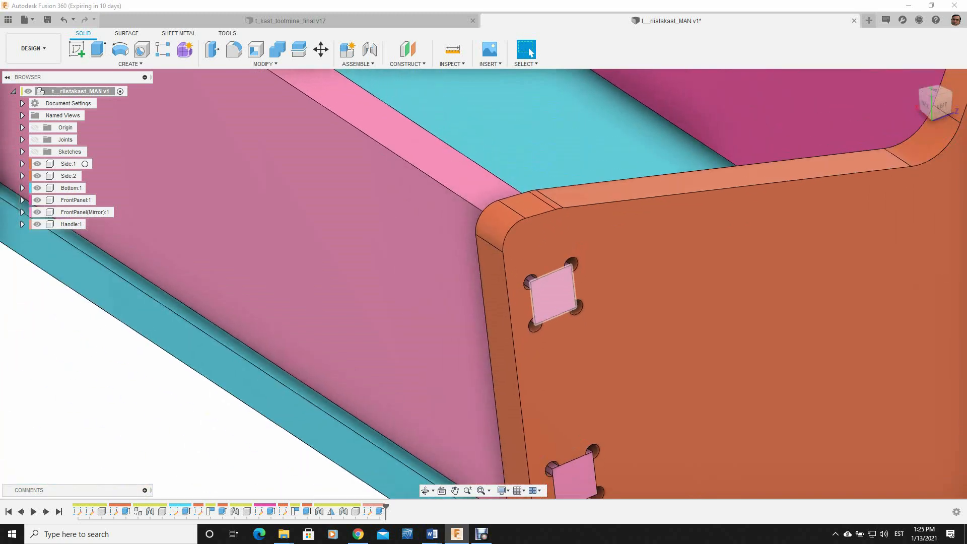
pyautogui.scroll(2, 552, 297)
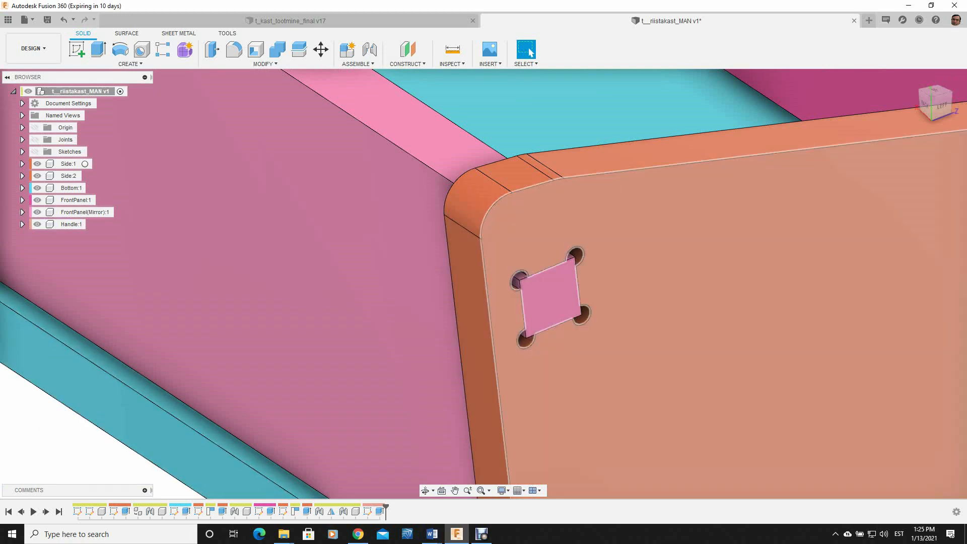
# Select the round corner cutouts of the upper tab slot in Side:2 and inspect their radius and shape up close
pyautogui.scroll(2, 551, 280)
pyautogui.scroll(4, 554, 265)
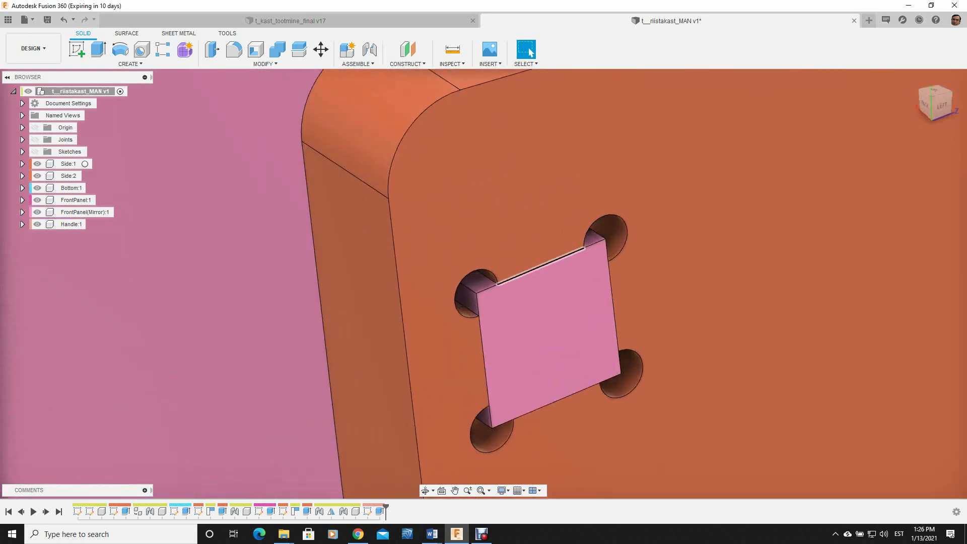
pyautogui.scroll(4, 512, 285)
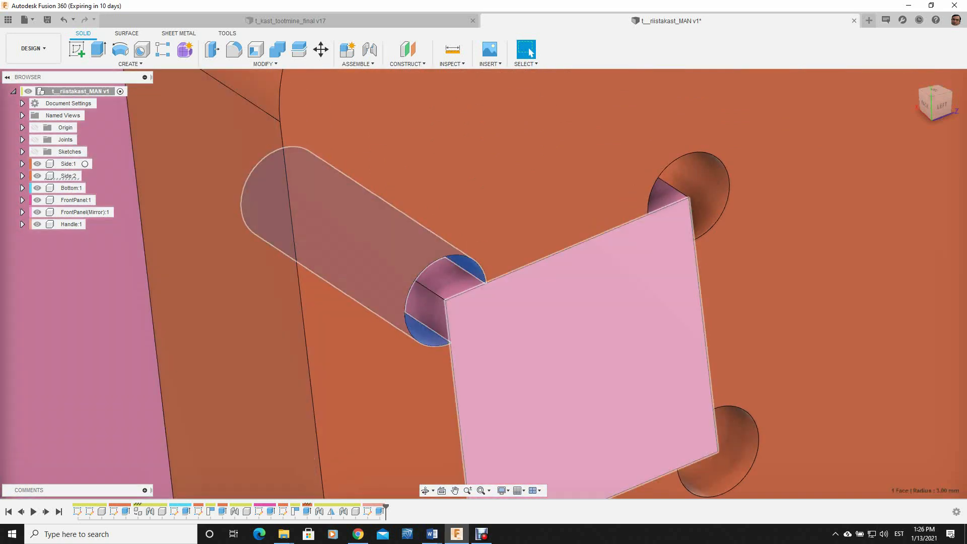
pyautogui.scroll(-3, 699, 200)
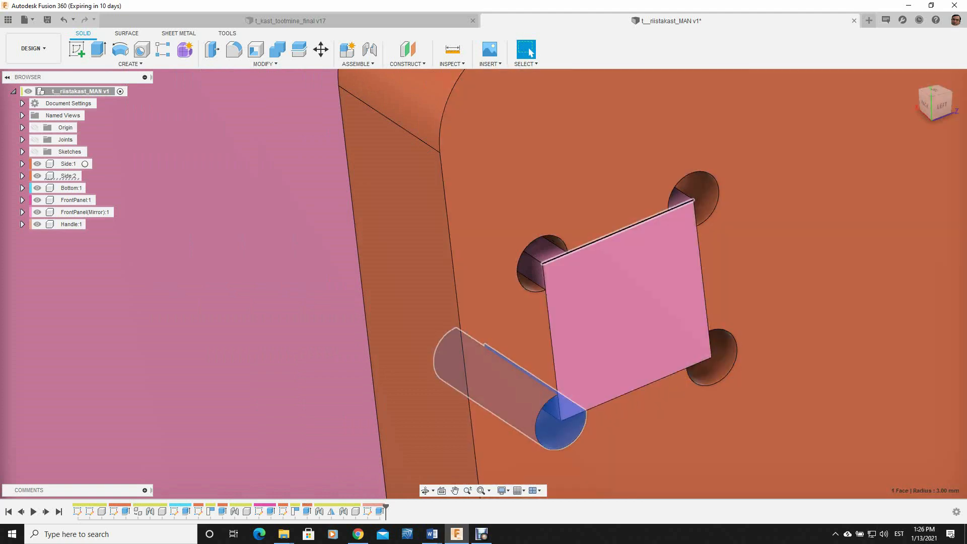
pyautogui.scroll(5, 541, 248)
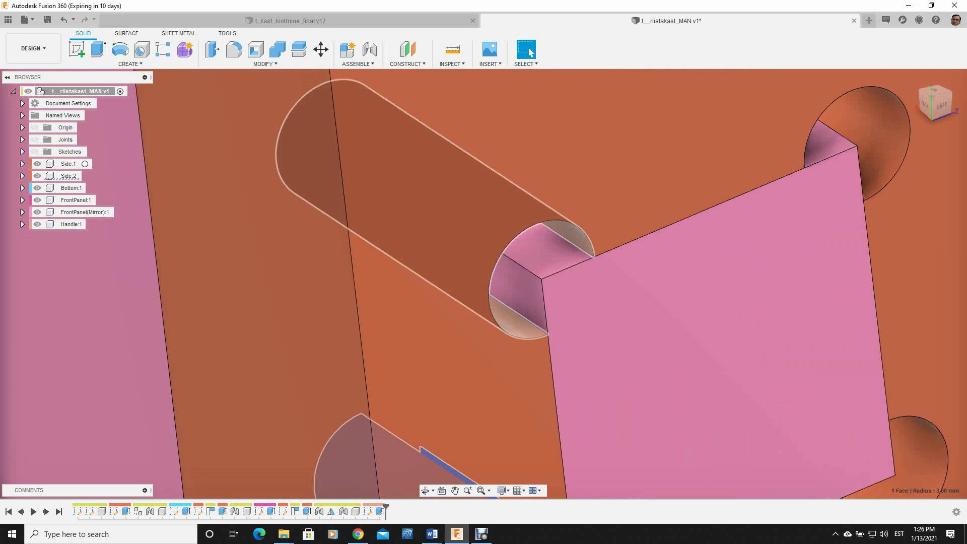
pyautogui.scroll(-3, 595, 244)
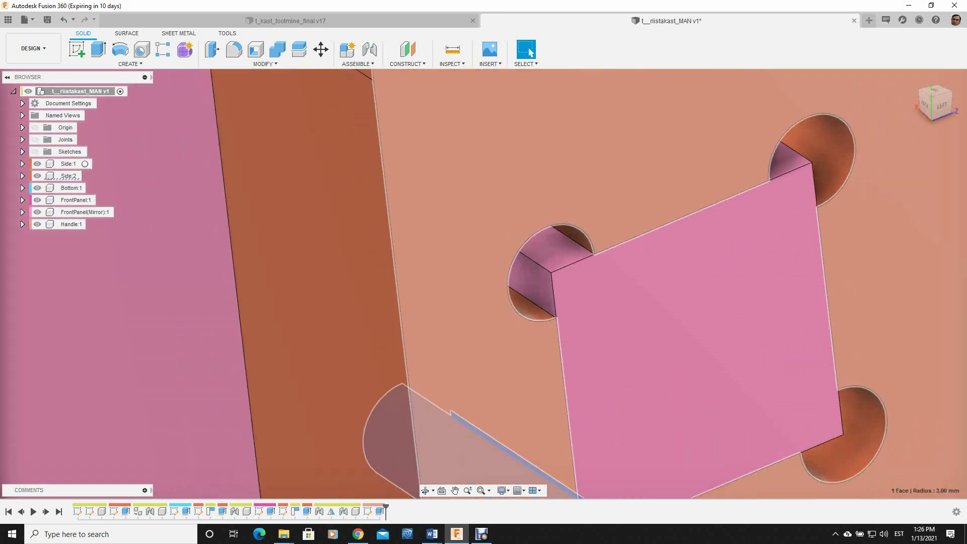
pyautogui.scroll(-4, 660, 258)
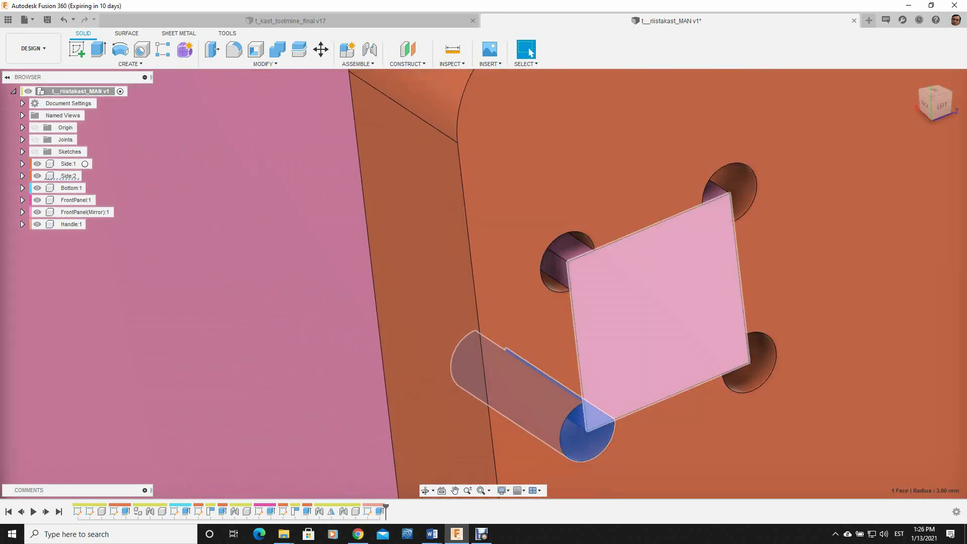
pyautogui.scroll(-4, 660, 282)
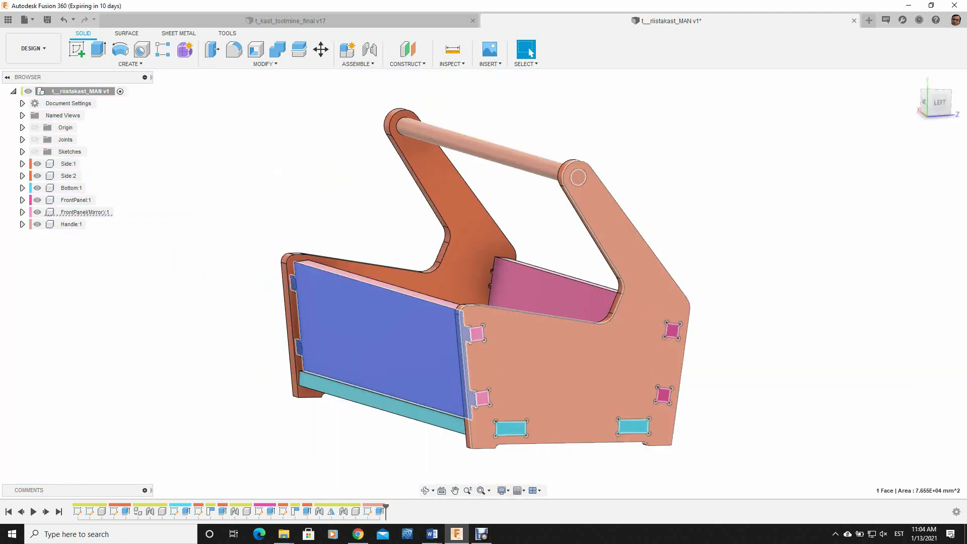
# Select the upper face of the bottom panel and view the whole toolbox from above and from the side
pyautogui.scroll(-2, 362, 343)
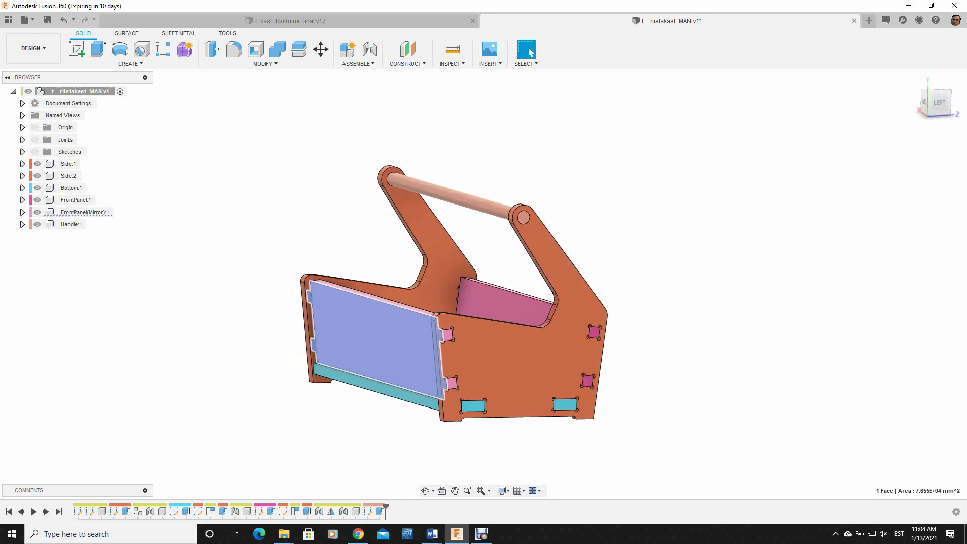
pyautogui.keyDown('shift'); pyautogui.moveTo(363, 338); pyautogui.dragTo(348, 418, button='middle'); pyautogui.keyUp('shift')
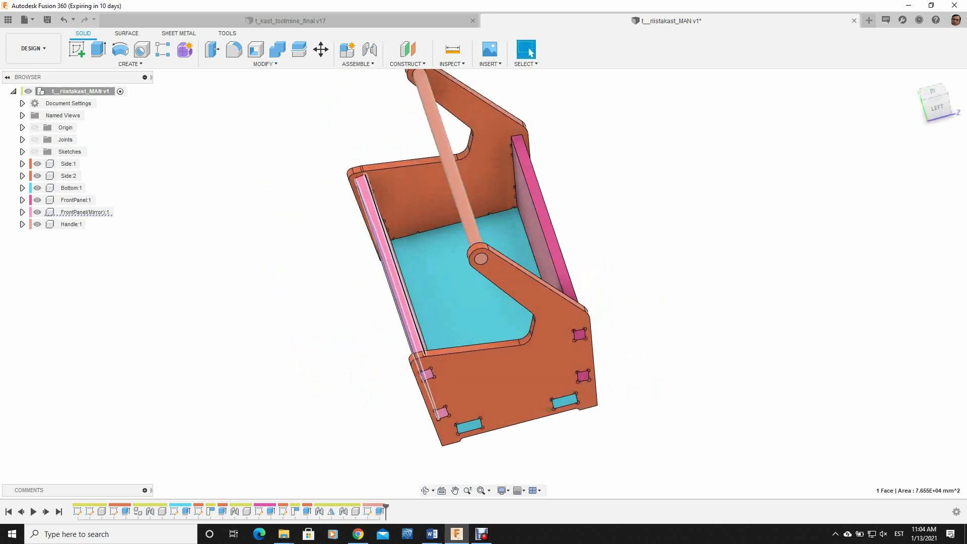
pyautogui.click(456, 297)
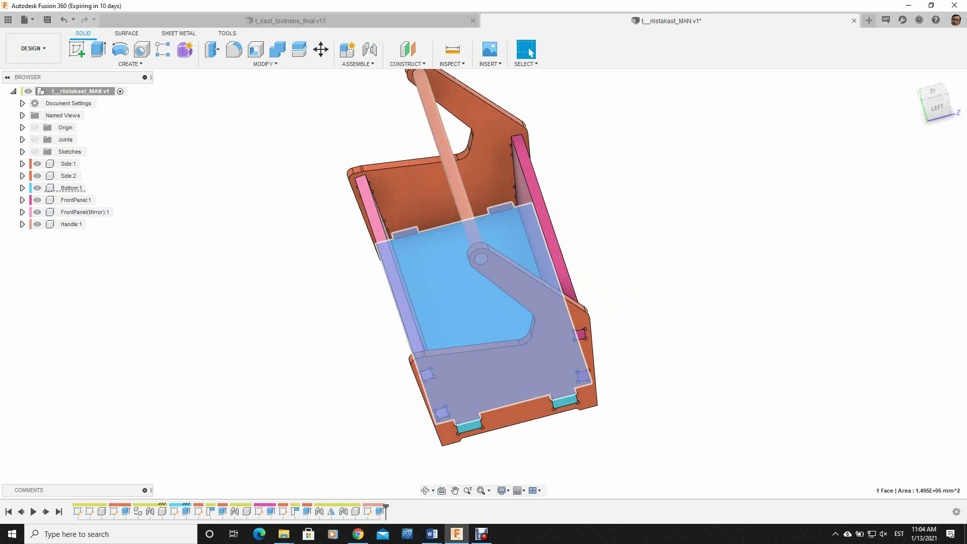
pyautogui.keyDown('shift'); pyautogui.moveTo(549, 409); pyautogui.dragTo(629, 323, button='middle'); pyautogui.keyUp('shift')
pyautogui.click(530, 52)
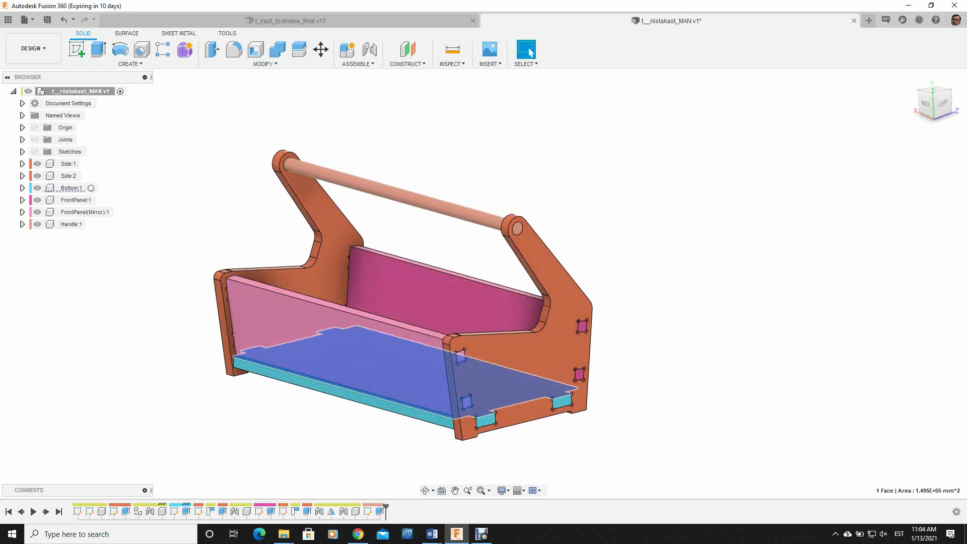
# Expand the Side:1 component and show its sketches on the toolbox
pyautogui.click(22, 163)
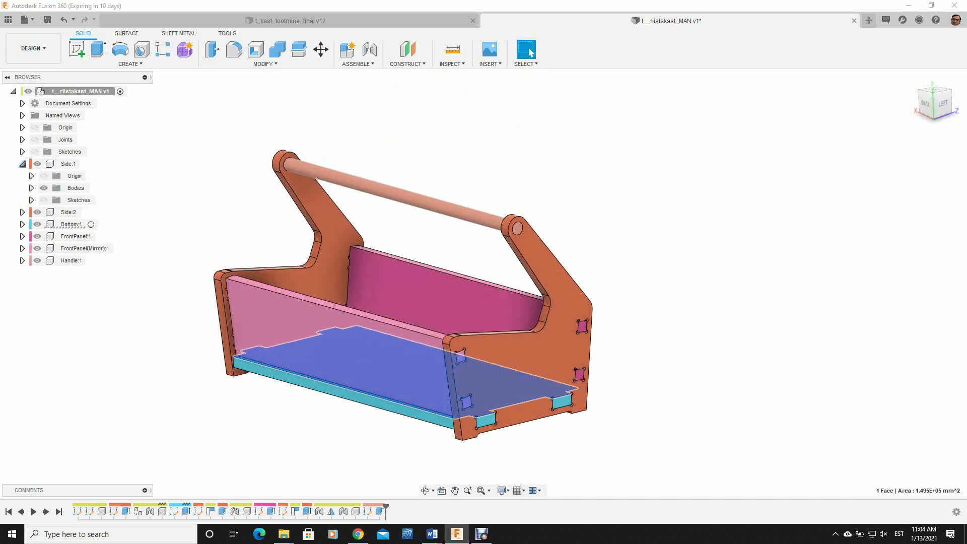
pyautogui.click(43, 200)
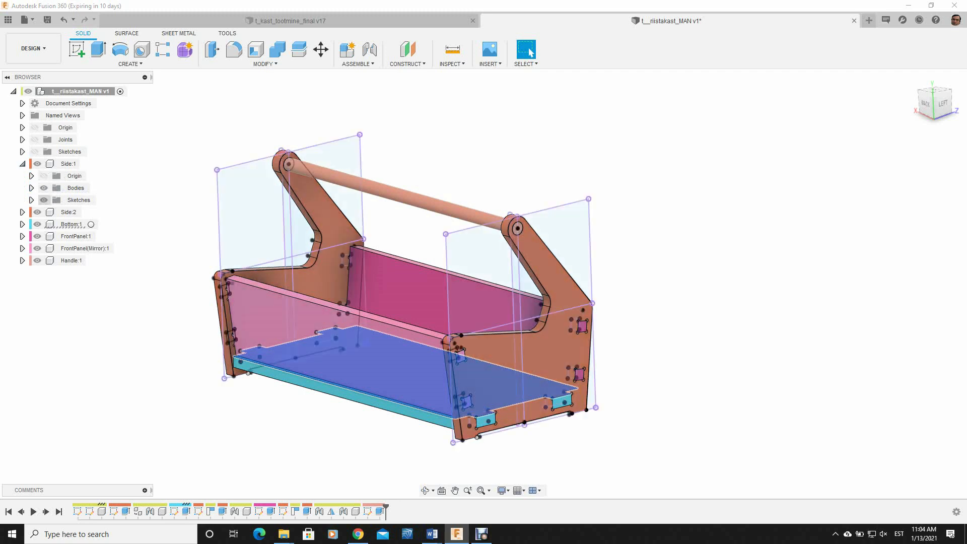
pyautogui.scroll(5, 420, 310)
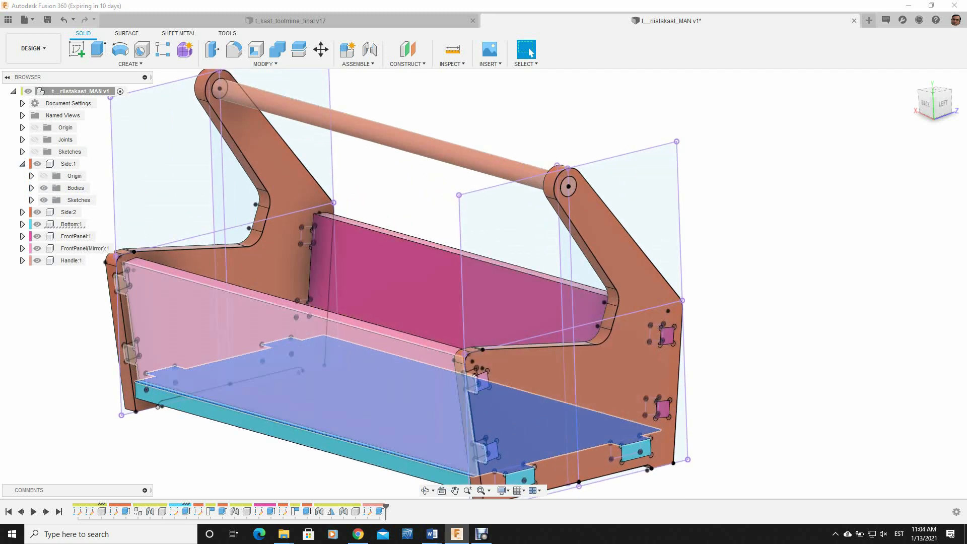
# Hide the handle, both front panels, the bottom and Side:2 to isolate Side:1 with its sketches
pyautogui.click(38, 261)
pyautogui.click(37, 248)
pyautogui.click(37, 236)
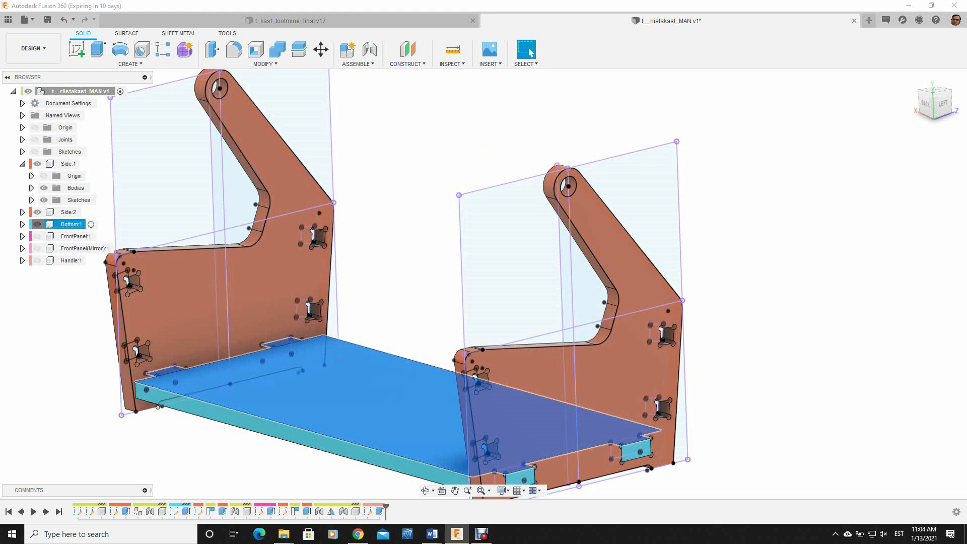
pyautogui.click(38, 224)
pyautogui.click(37, 213)
pyautogui.scroll(3, 346, 198)
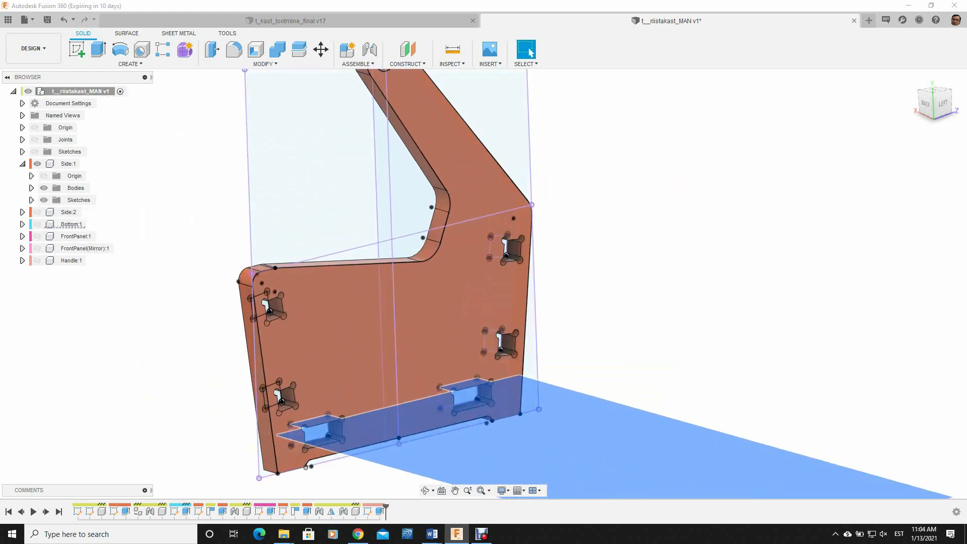
# Hide the sketches of Side:1 to view the bare panel, and show them again
pyautogui.click(44, 200)
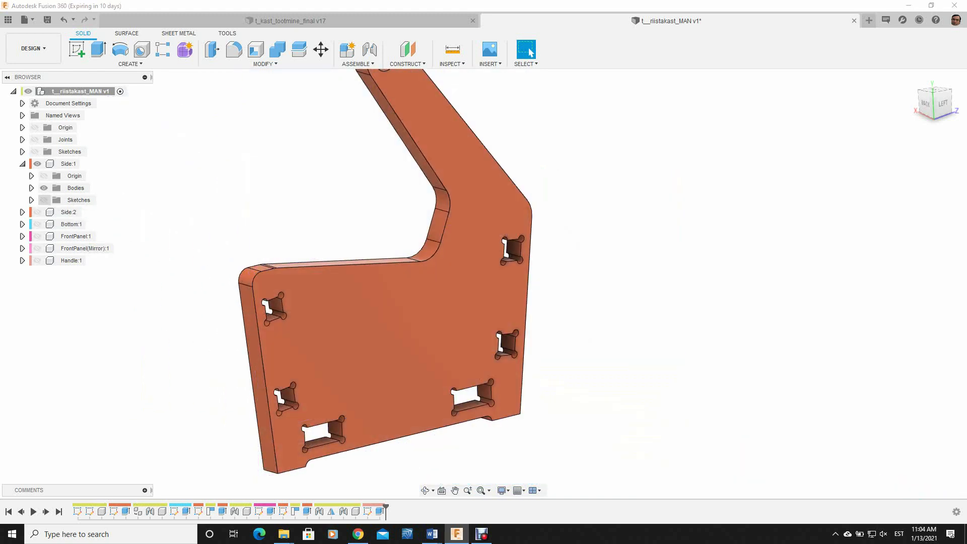
pyautogui.click(44, 176)
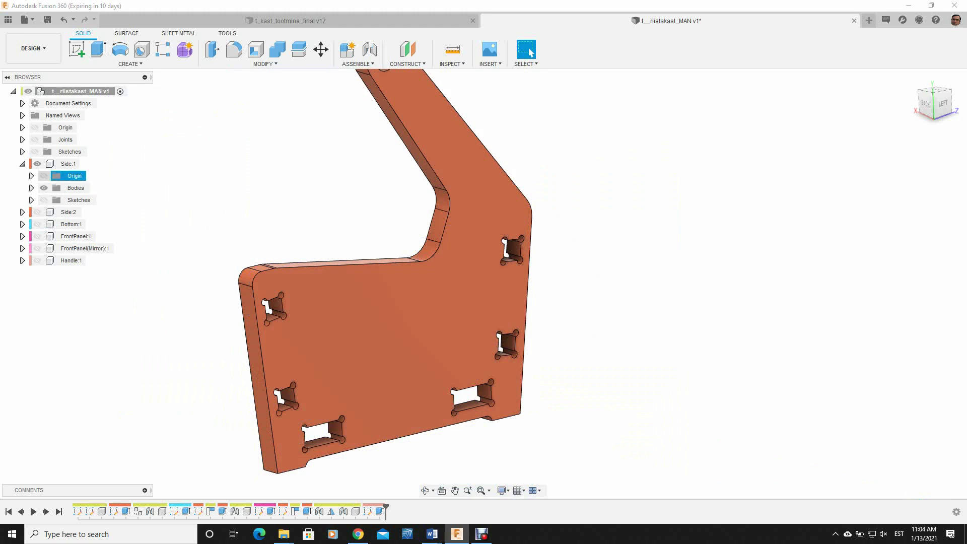
pyautogui.click(43, 200)
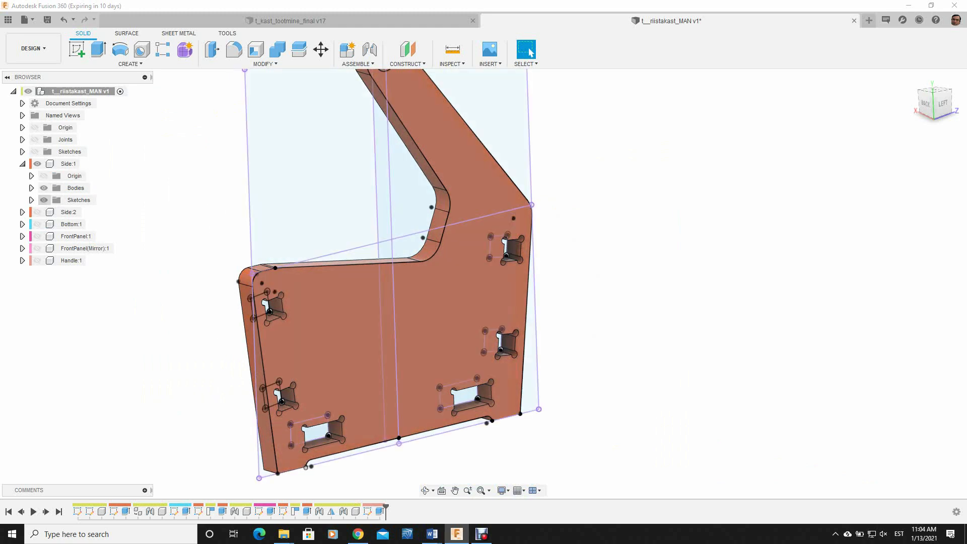
# List the individual sketches of Side:1, and hide Sketch3, Sketch2 and the bodies to view only the outline in Sketch1
pyautogui.click(32, 200)
pyautogui.click(52, 236)
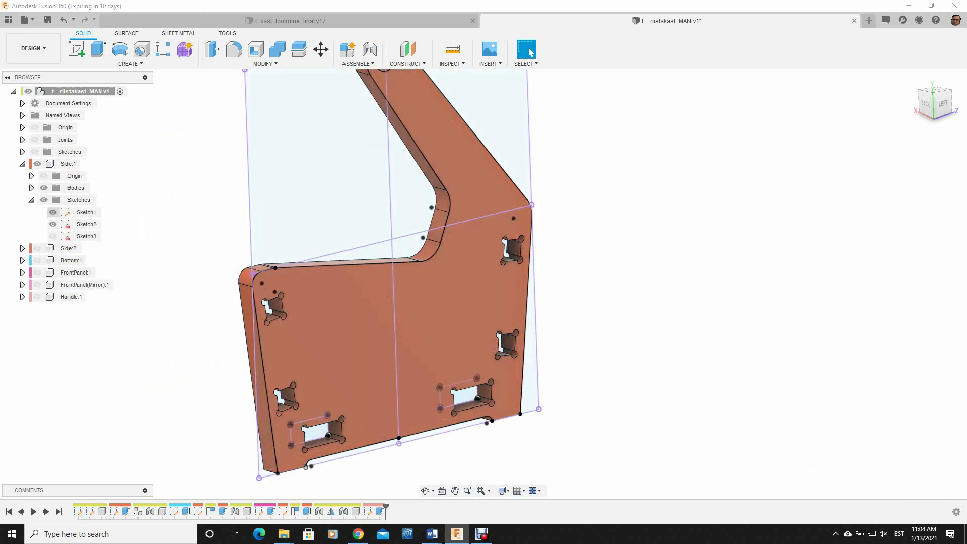
pyautogui.click(53, 225)
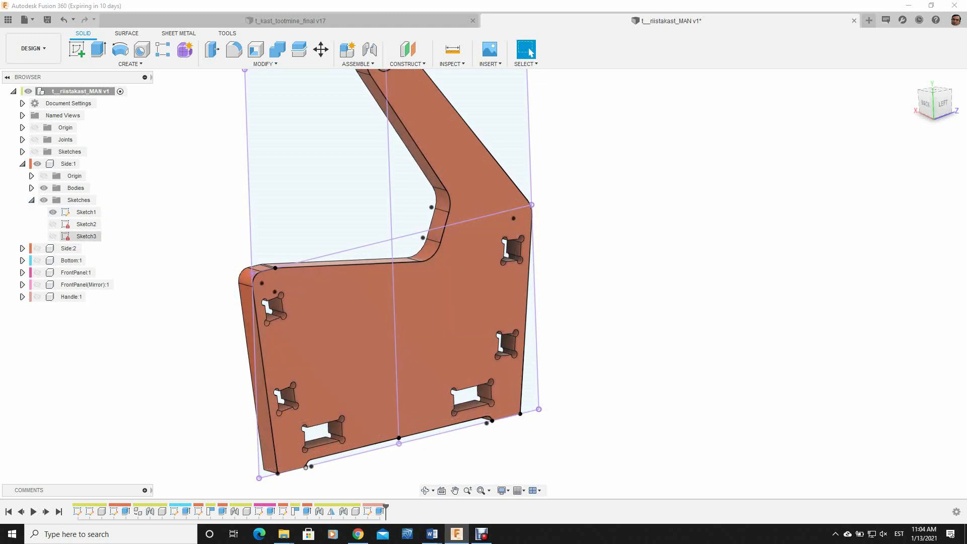
pyautogui.click(43, 187)
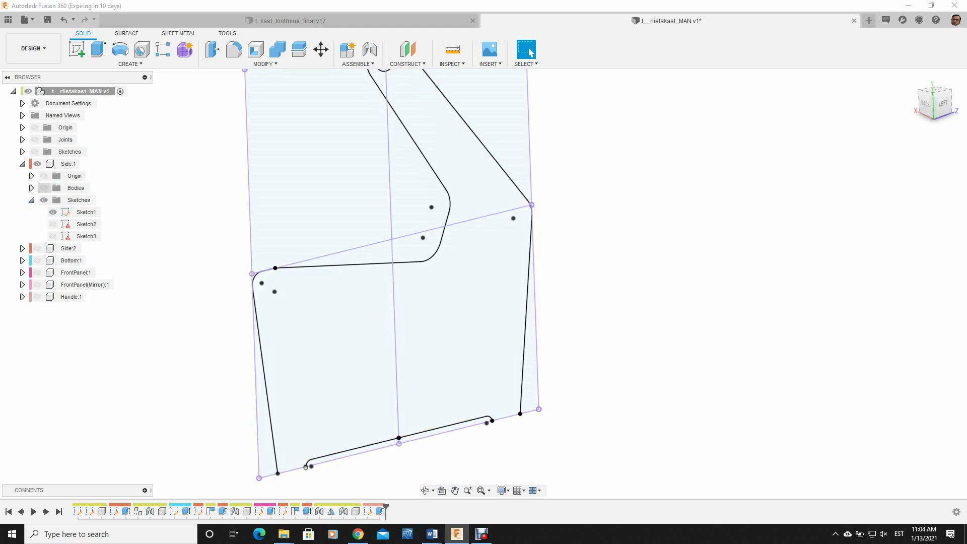
pyautogui.scroll(-3, 293, 331)
pyautogui.scroll(-1, 488, 496)
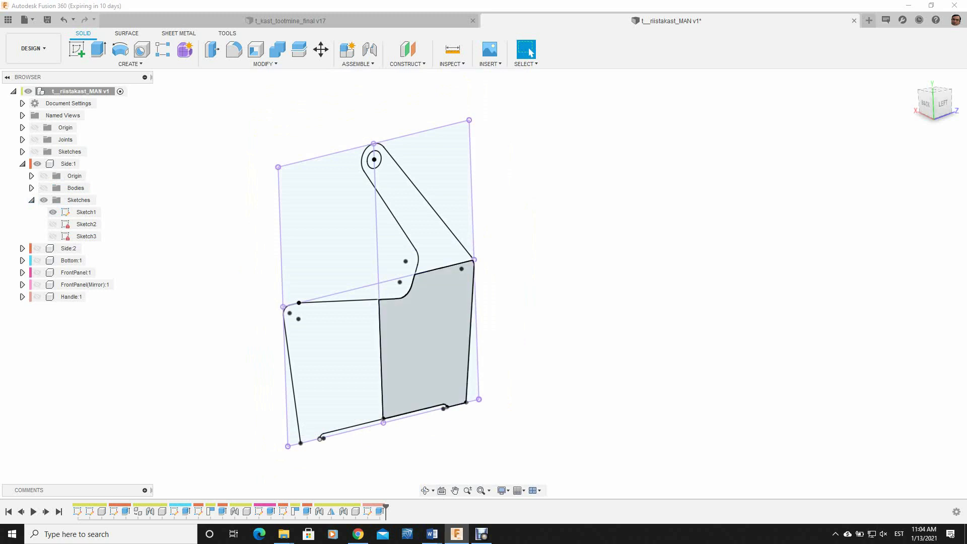
# Select the lower front profile of Sketch1 and examine the side panel outline squarely from the sketch plane
pyautogui.click(428, 363)
pyautogui.click(442, 491)
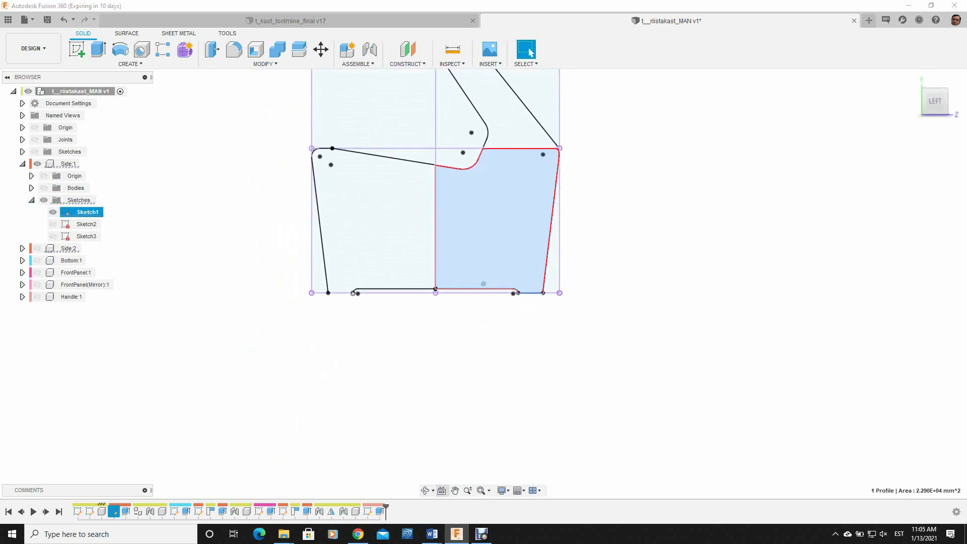
pyautogui.scroll(3, 507, 134)
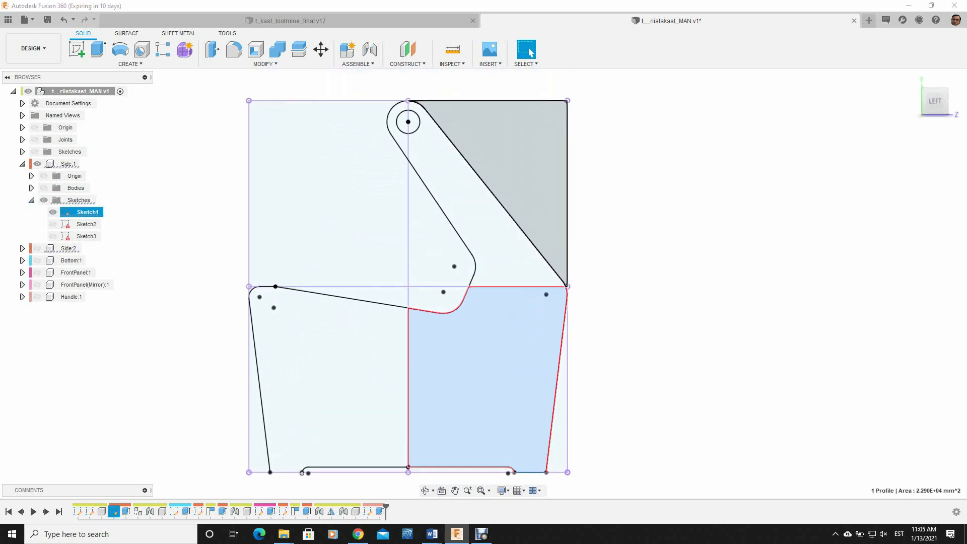
pyautogui.scroll(-2, 511, 139)
pyautogui.scroll(2, 449, 130)
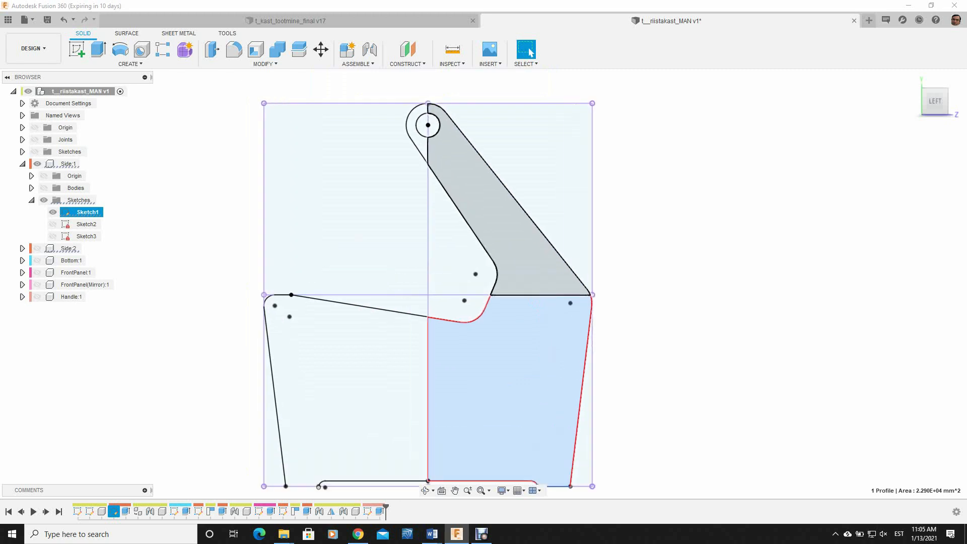
pyautogui.scroll(-2, 446, 160)
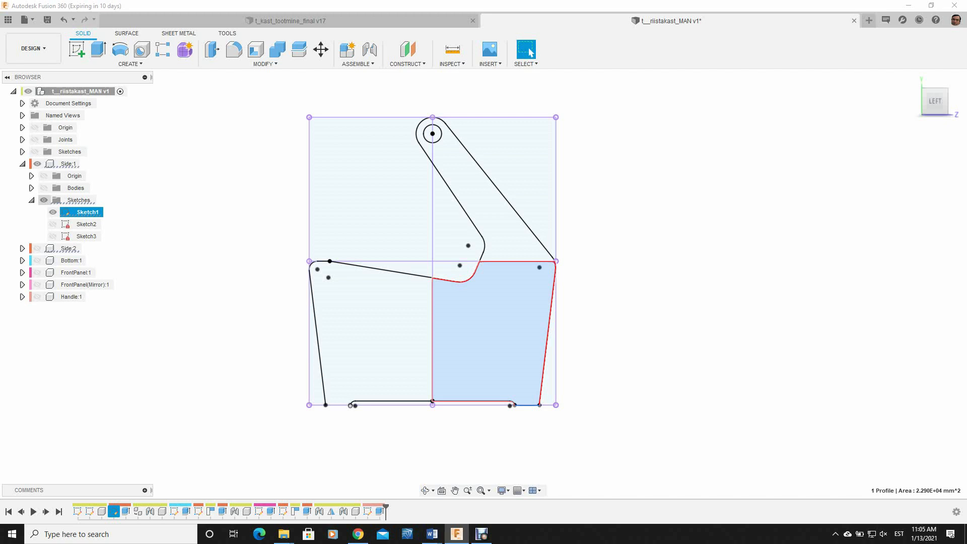
# Show Sketch2, Sketch3 and the bodies of Side:1 together with the outline sketch
pyautogui.click(53, 225)
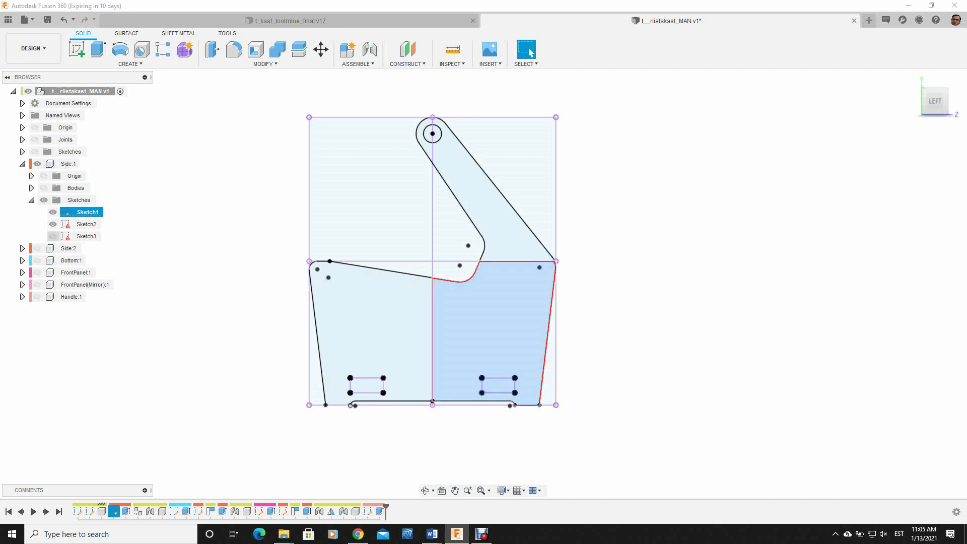
pyautogui.click(53, 236)
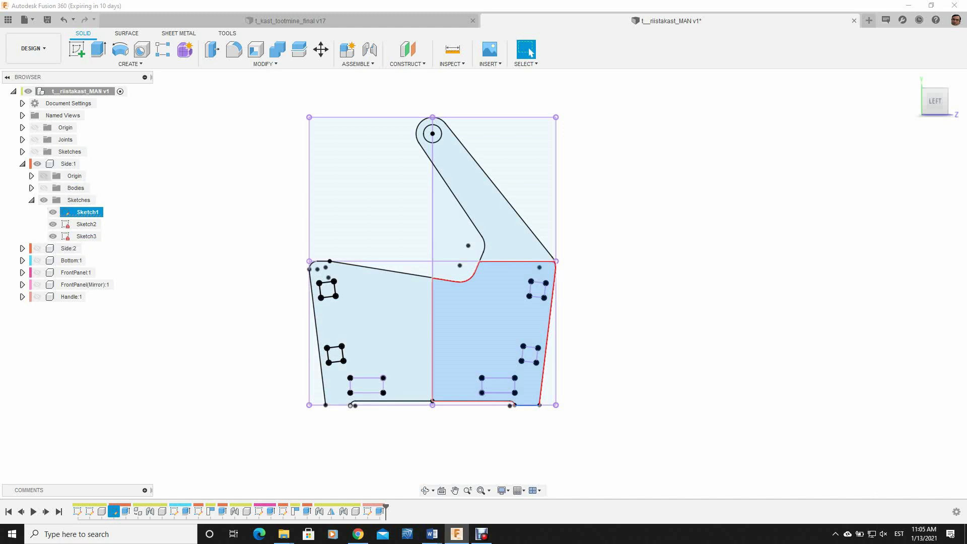
pyautogui.click(44, 188)
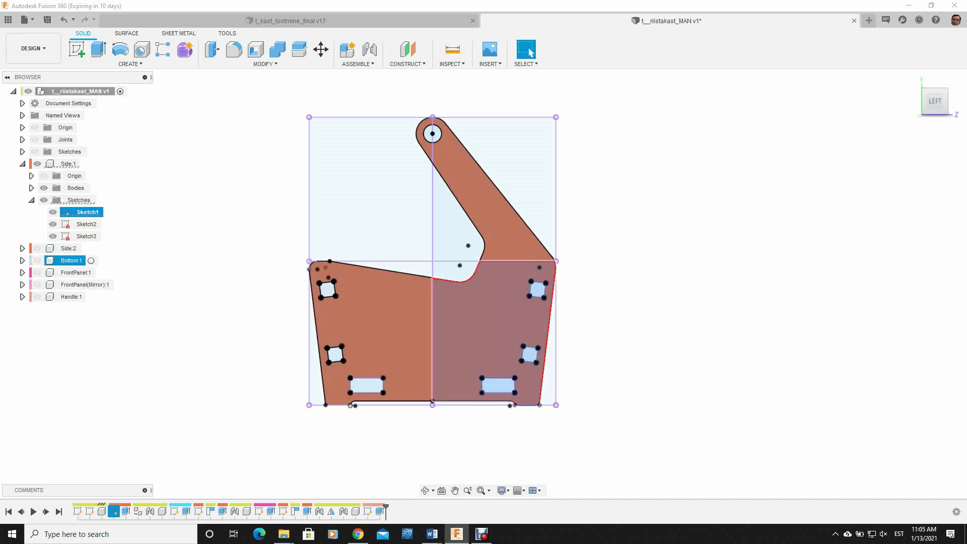
# Show Side:2, the bottom, both front panels and the handle again, and collapse the Side:1 component
pyautogui.click(37, 249)
pyautogui.click(37, 261)
pyautogui.click(38, 272)
pyautogui.click(37, 284)
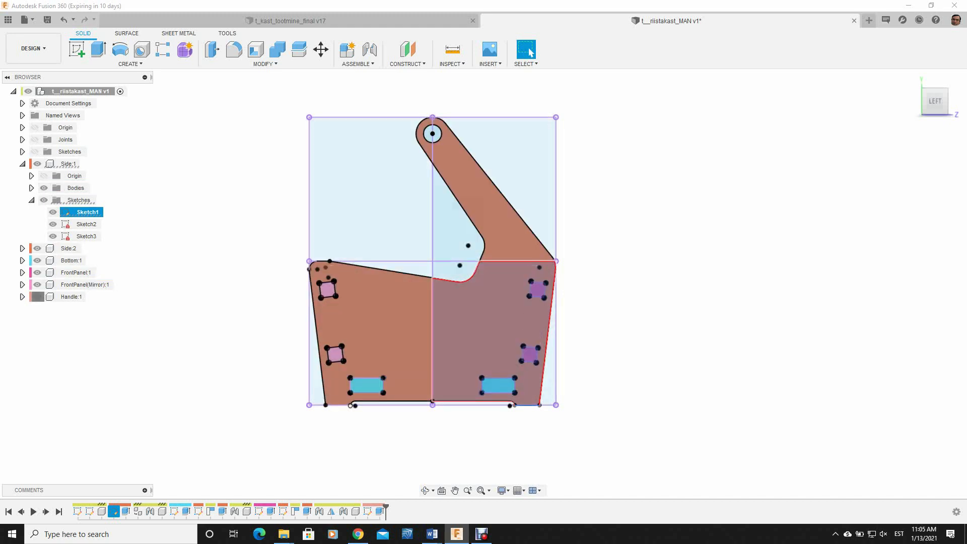
pyautogui.click(37, 297)
pyautogui.scroll(-1, 199, 282)
pyautogui.click(22, 163)
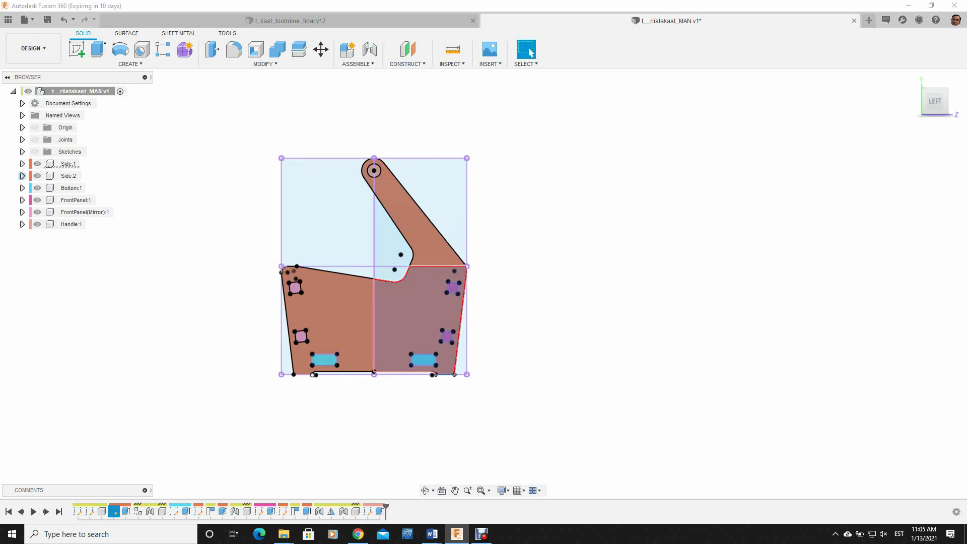
# Select the handle component, then hide the sketches of Side:1 so only the toolbox bodies are displayed
pyautogui.keyDown('shift'); pyautogui.moveTo(231, 262); pyautogui.dragTo(403, 307, button='middle'); pyautogui.keyUp('shift')
pyautogui.scroll(-2, 207, 185)
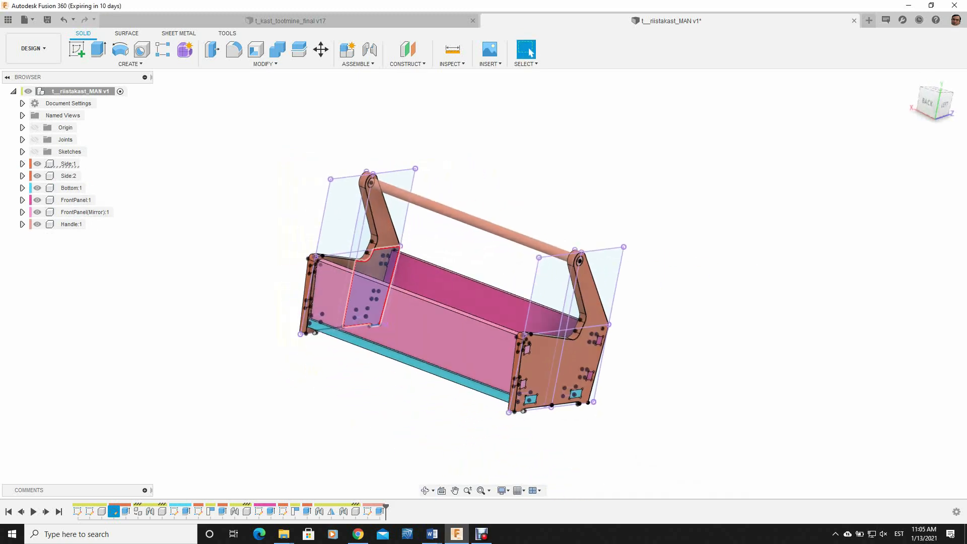
pyautogui.scroll(5, 427, 251)
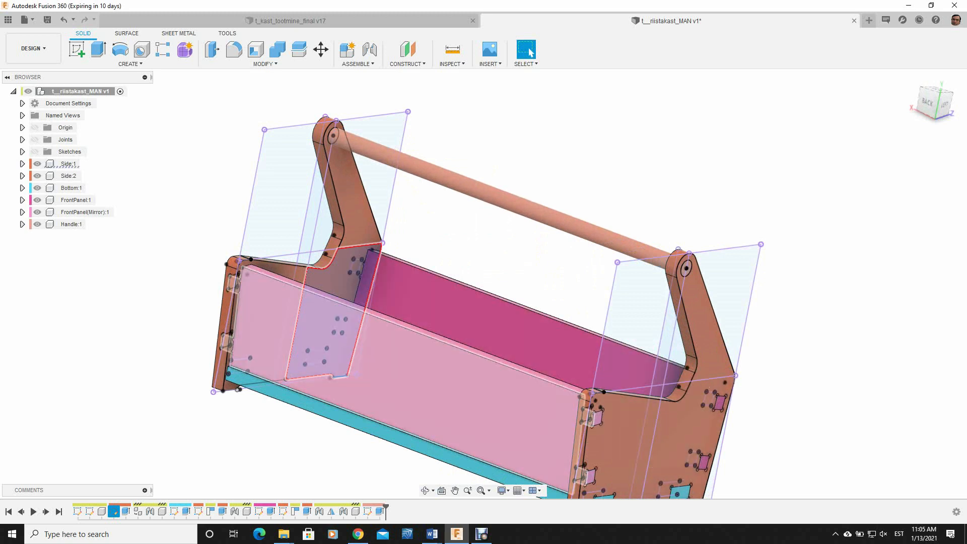
pyautogui.click(72, 224)
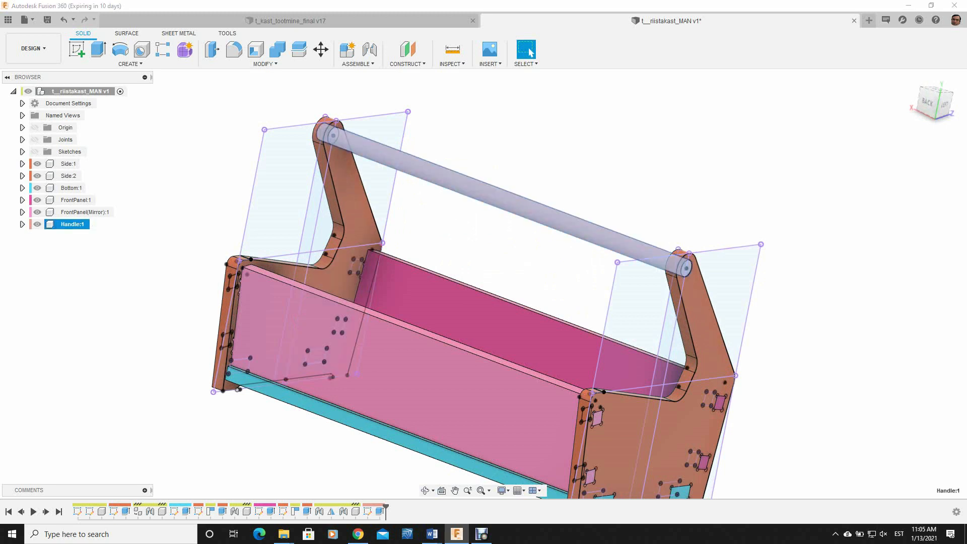
pyautogui.click(22, 164)
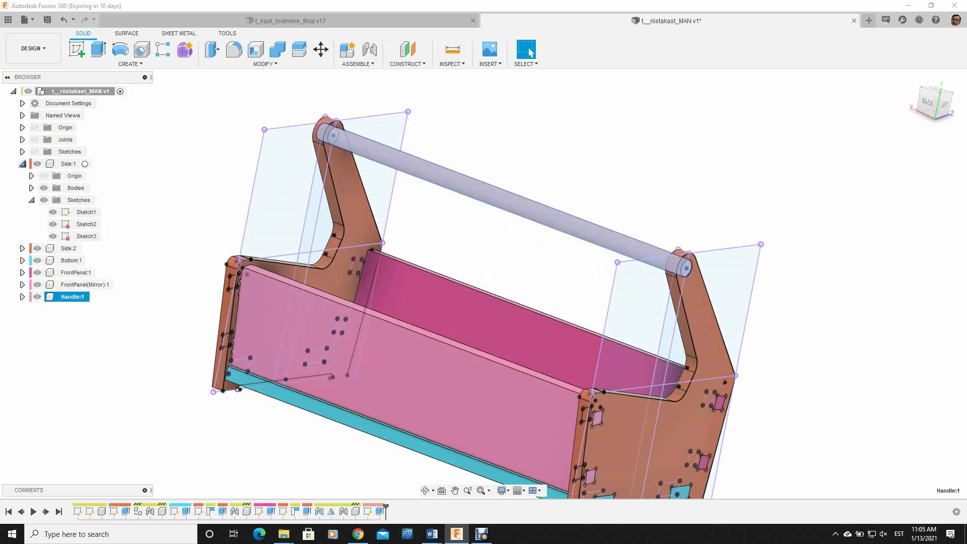
pyautogui.click(44, 200)
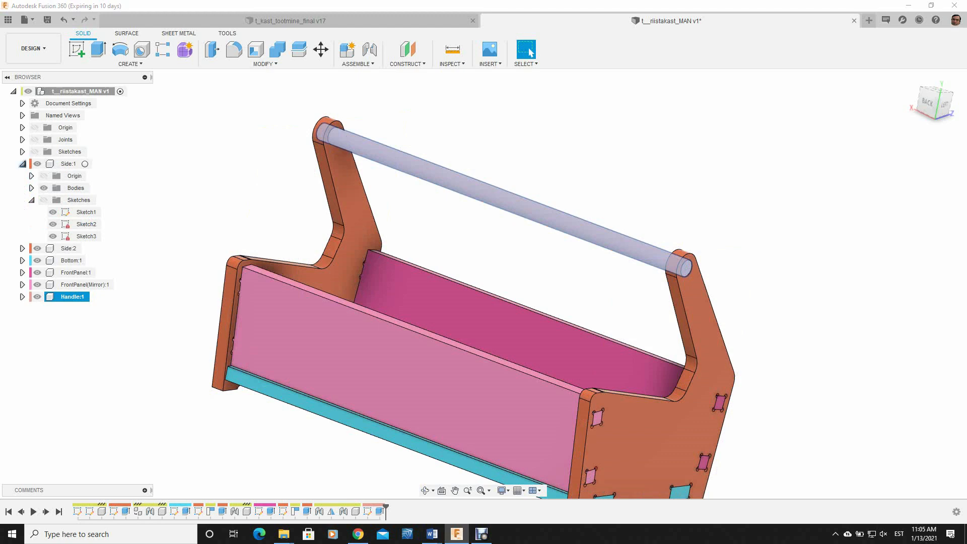
pyautogui.click(23, 164)
# Examine the complete toolbox assembly, including how the front panels, bottom and handle fit into the side panels
pyautogui.keyDown('shift'); pyautogui.moveTo(267, 322); pyautogui.dragTo(280, 345, button='middle'); pyautogui.keyUp('shift')
pyautogui.scroll(5, 426, 372)
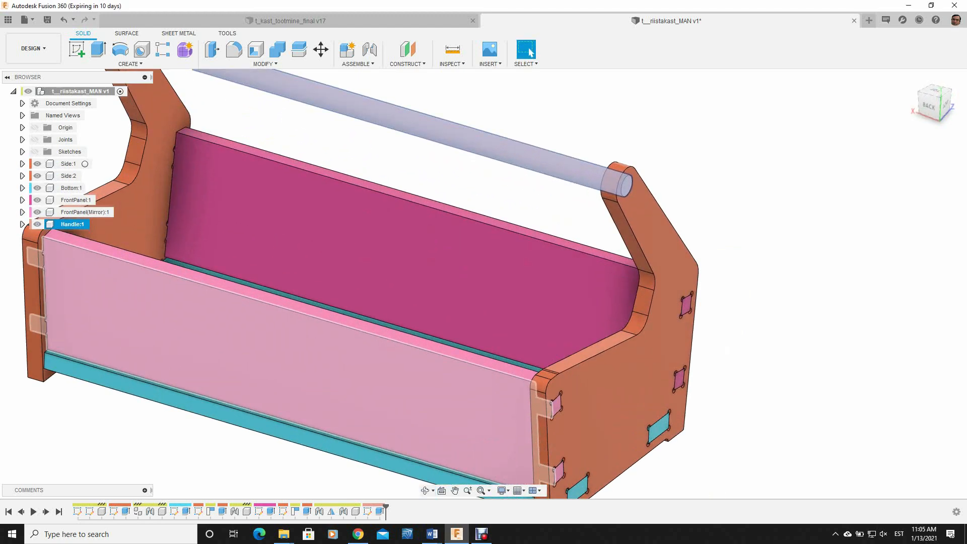
pyautogui.scroll(-3, 461, 375)
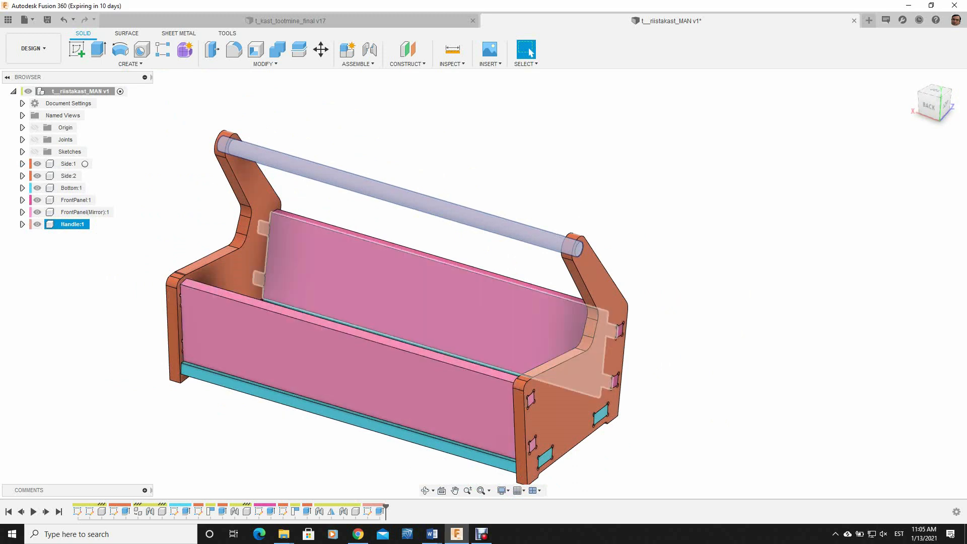
pyautogui.scroll(-1, 356, 314)
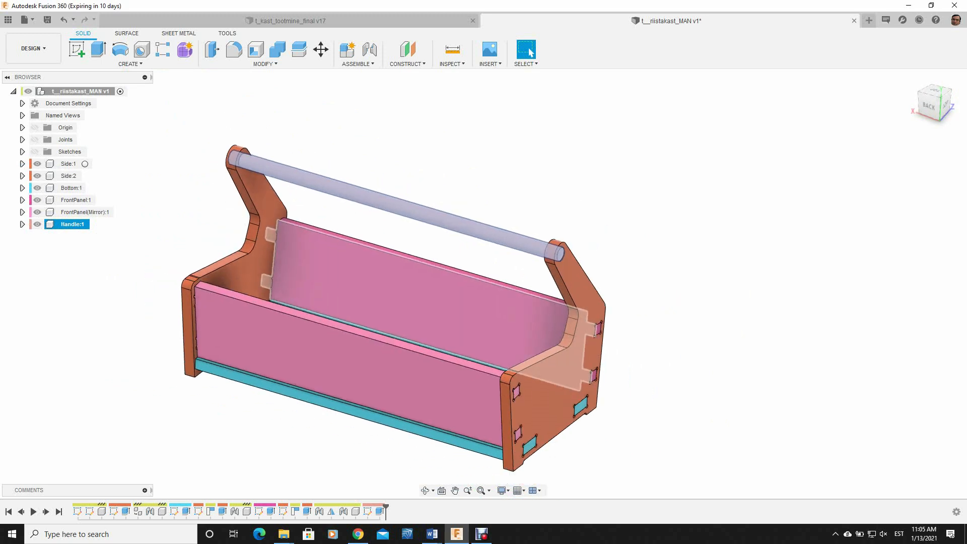
pyautogui.scroll(2, 294, 243)
pyautogui.keyDown('shift'); pyautogui.moveTo(294, 242); pyautogui.dragTo(295, 223, button='middle'); pyautogui.keyUp('shift')
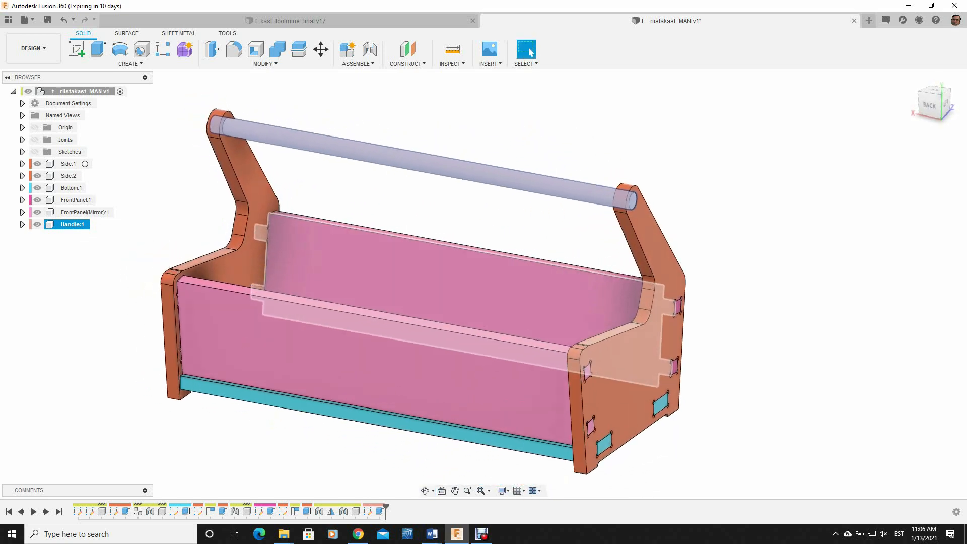
pyautogui.scroll(3, 288, 267)
pyautogui.scroll(-6, 301, 271)
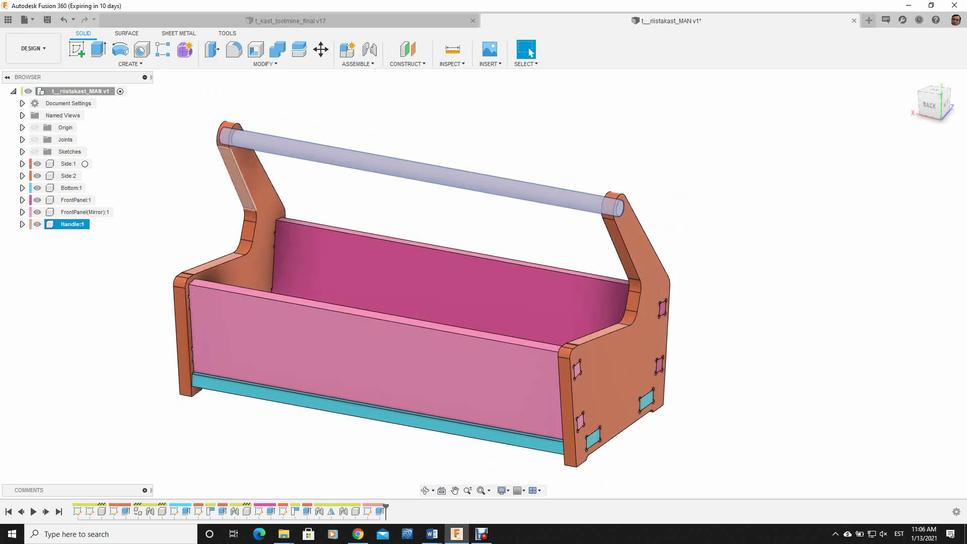
pyautogui.scroll(3, 185, 180)
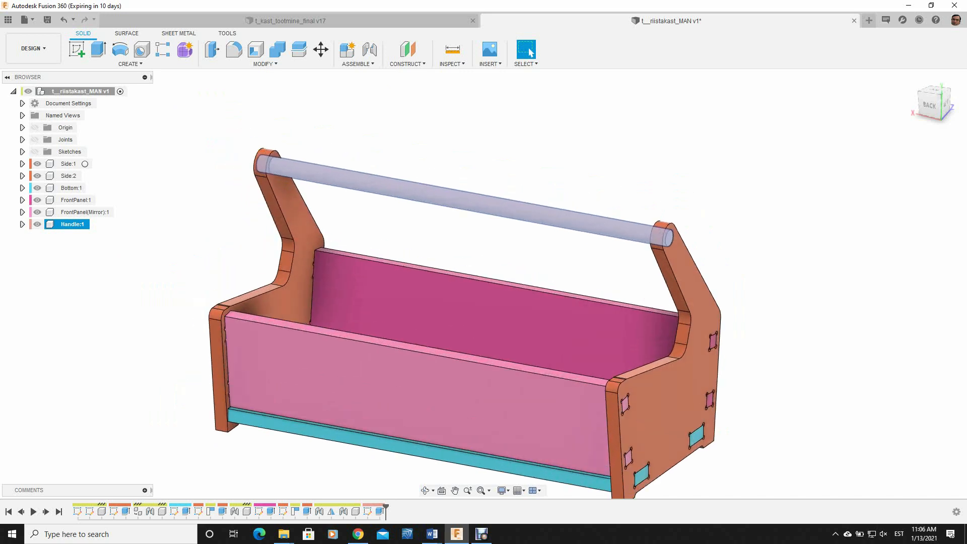
pyautogui.scroll(-2, 518, 275)
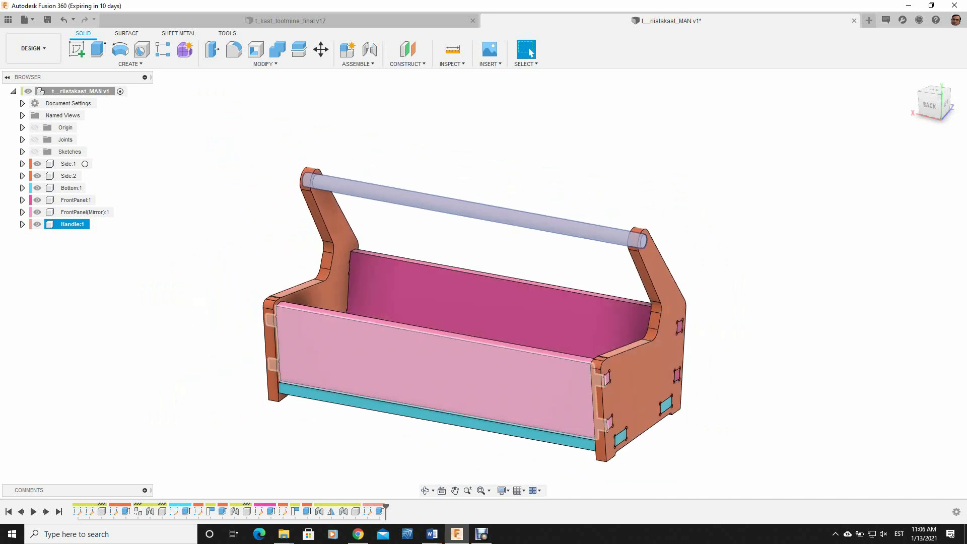